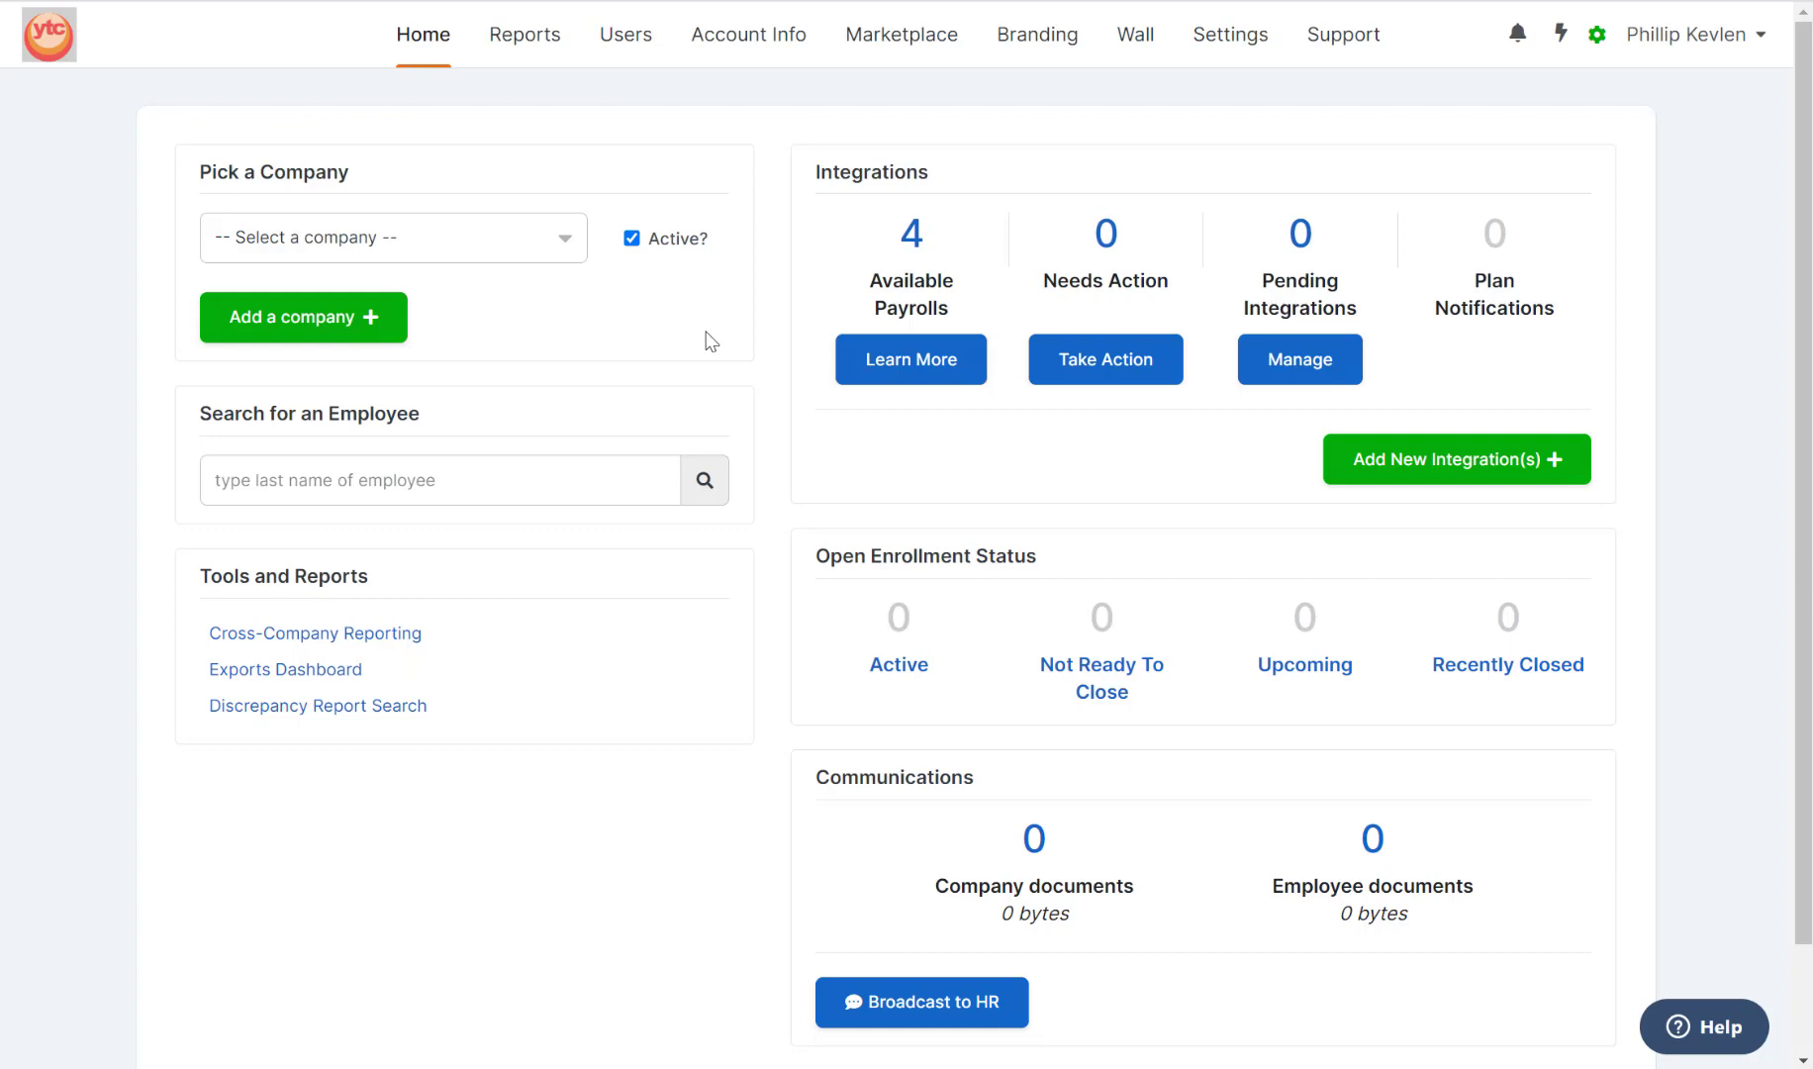
Open the Add a company dialog from the Home page's Pick a Company area.
left_click(319, 324)
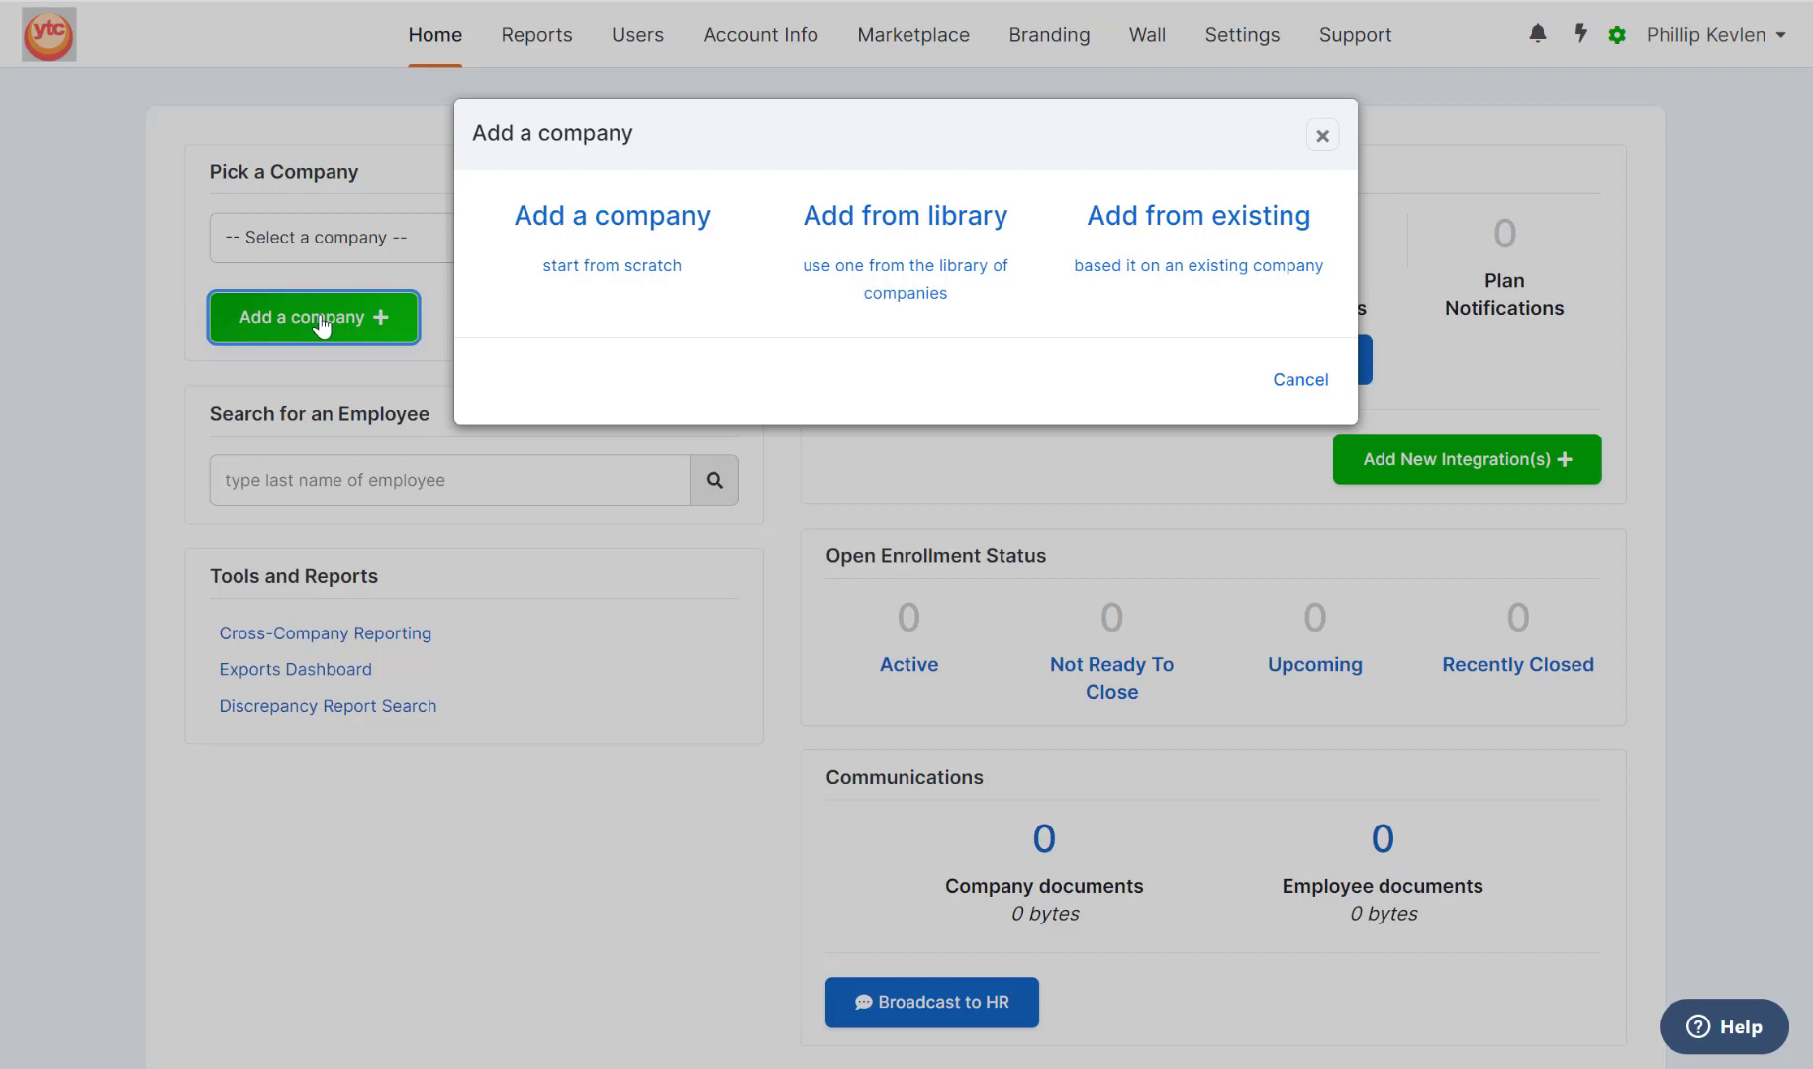
Start a new company from scratch named 'Select Tile'.
left_click(603, 234)
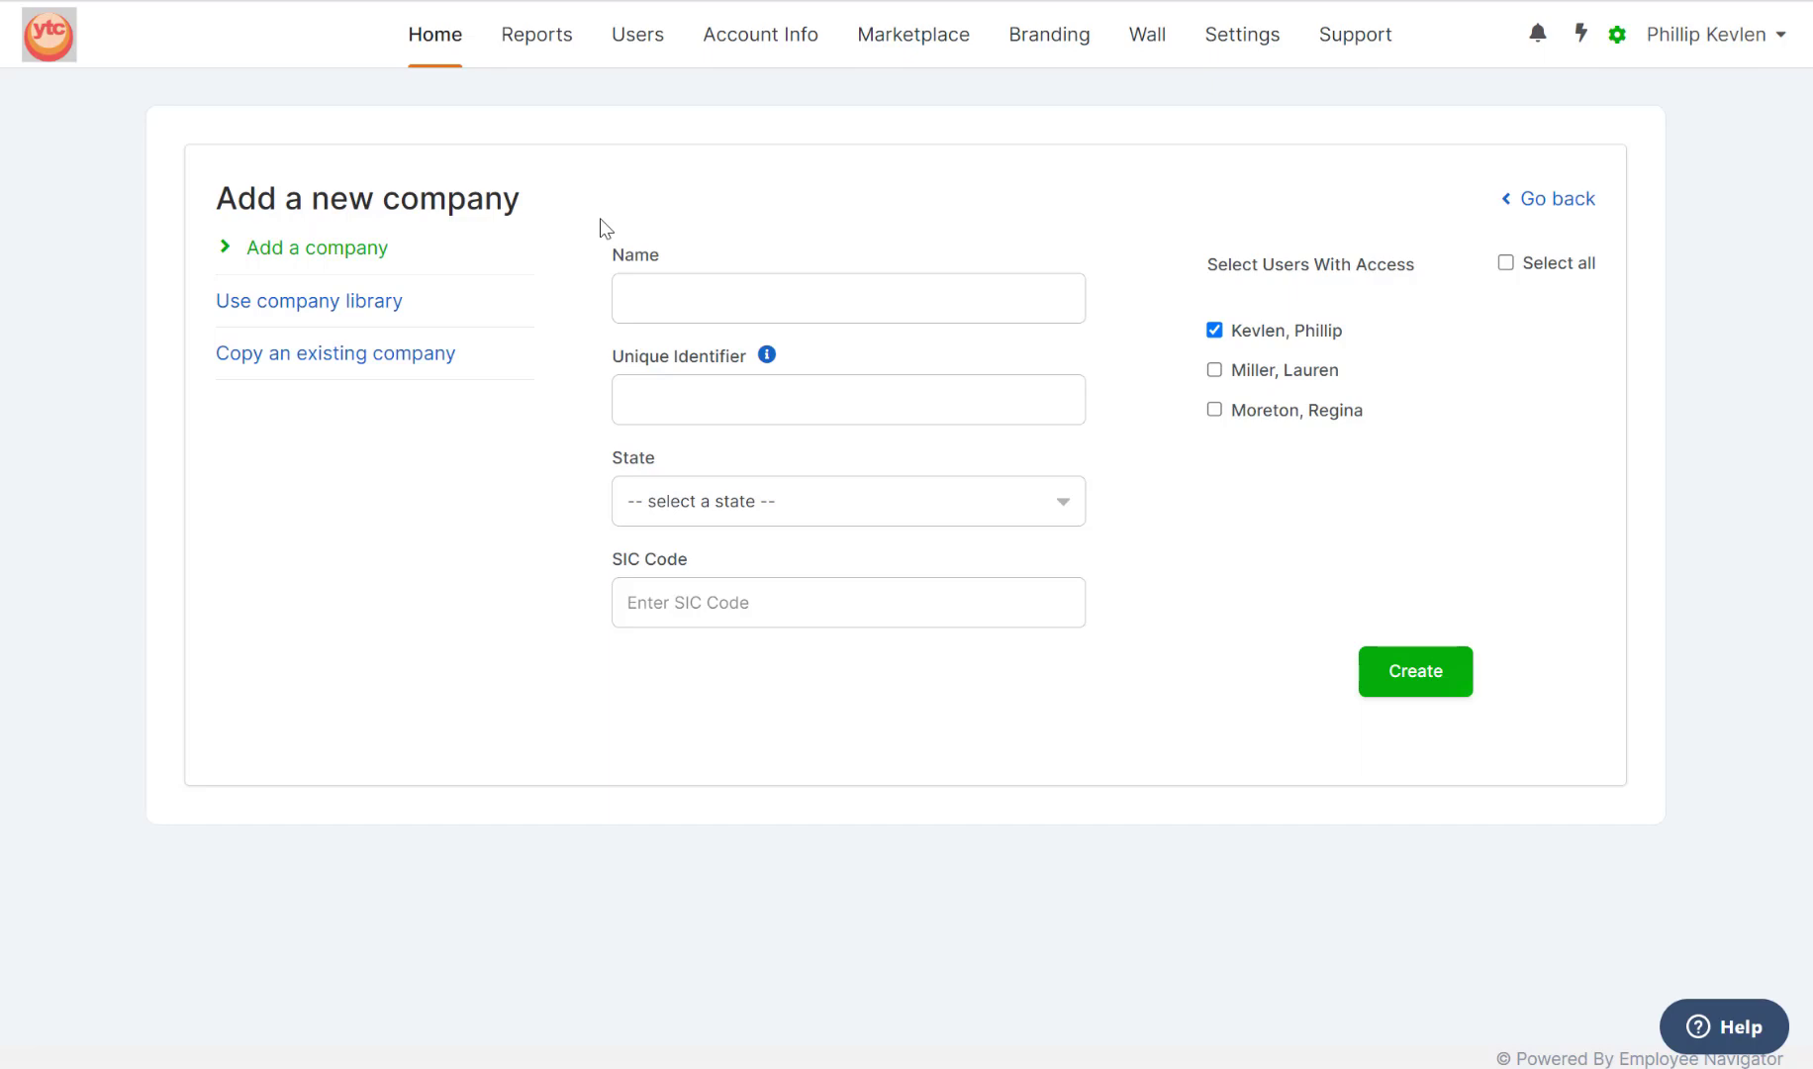
left_click(664, 296)
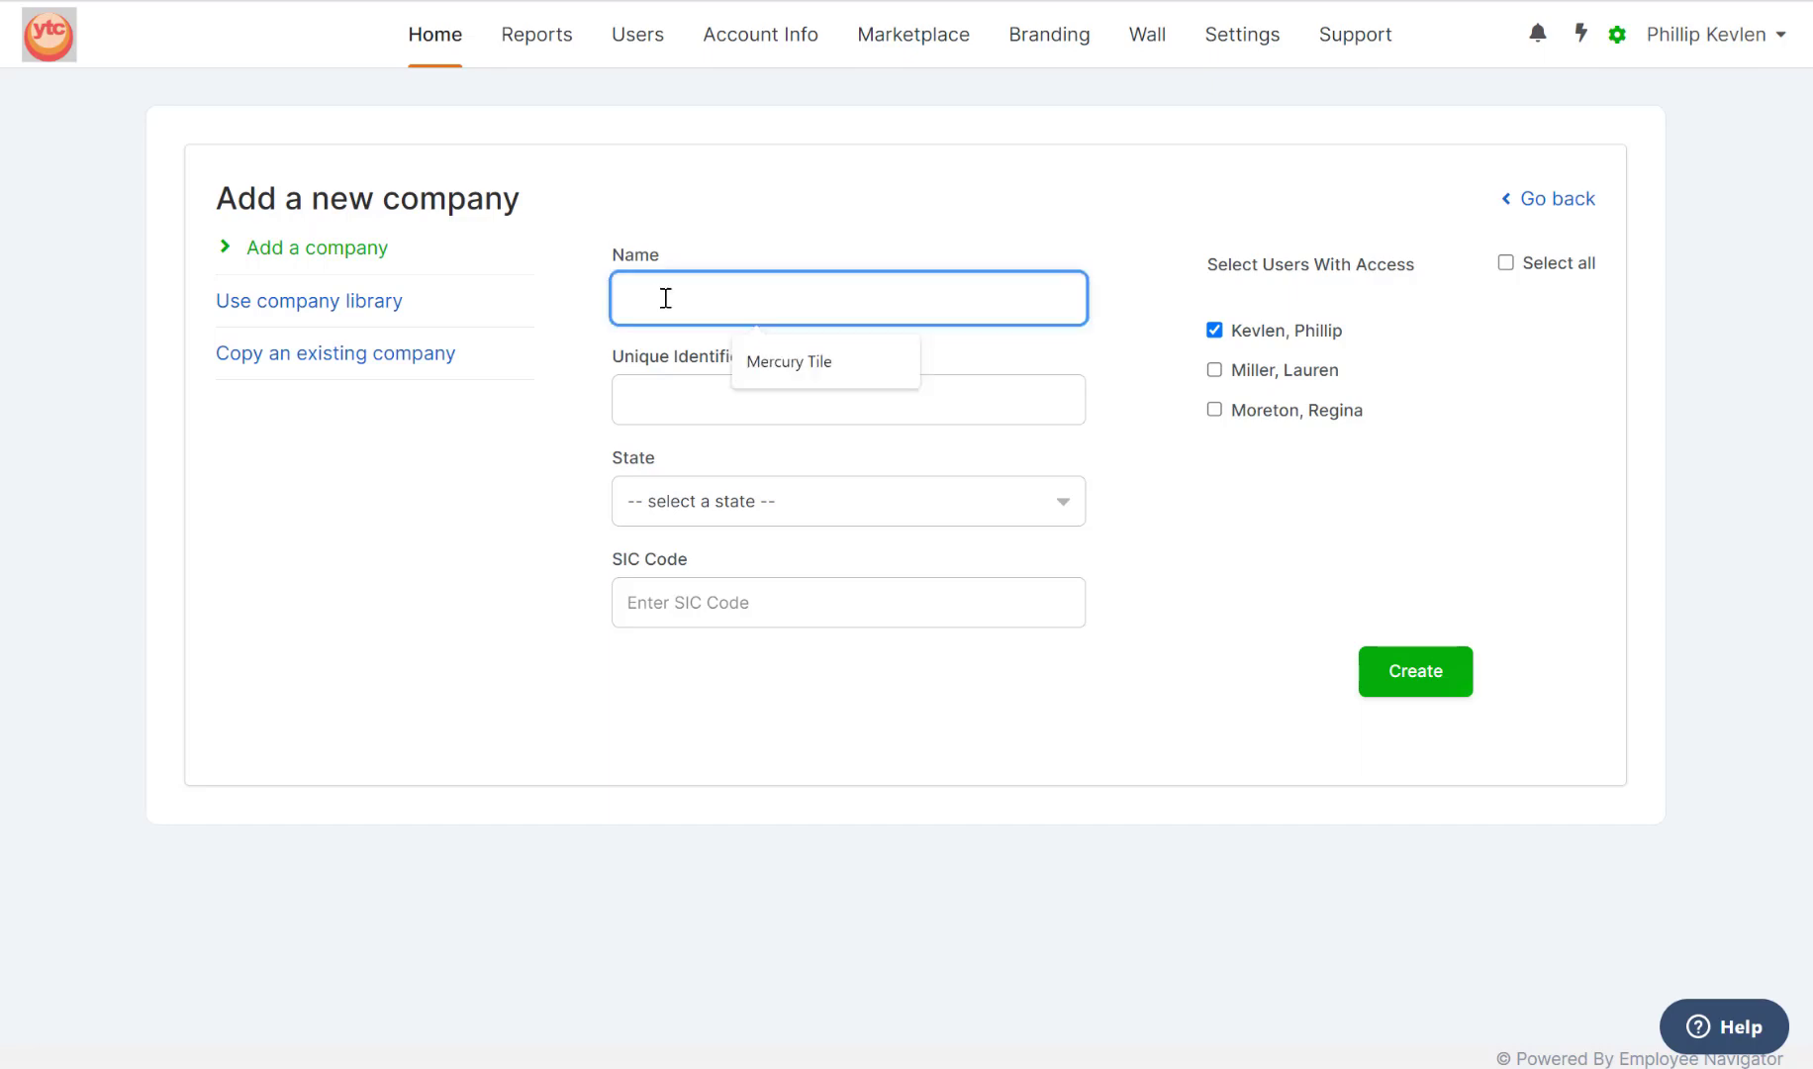
type("Select Tile")
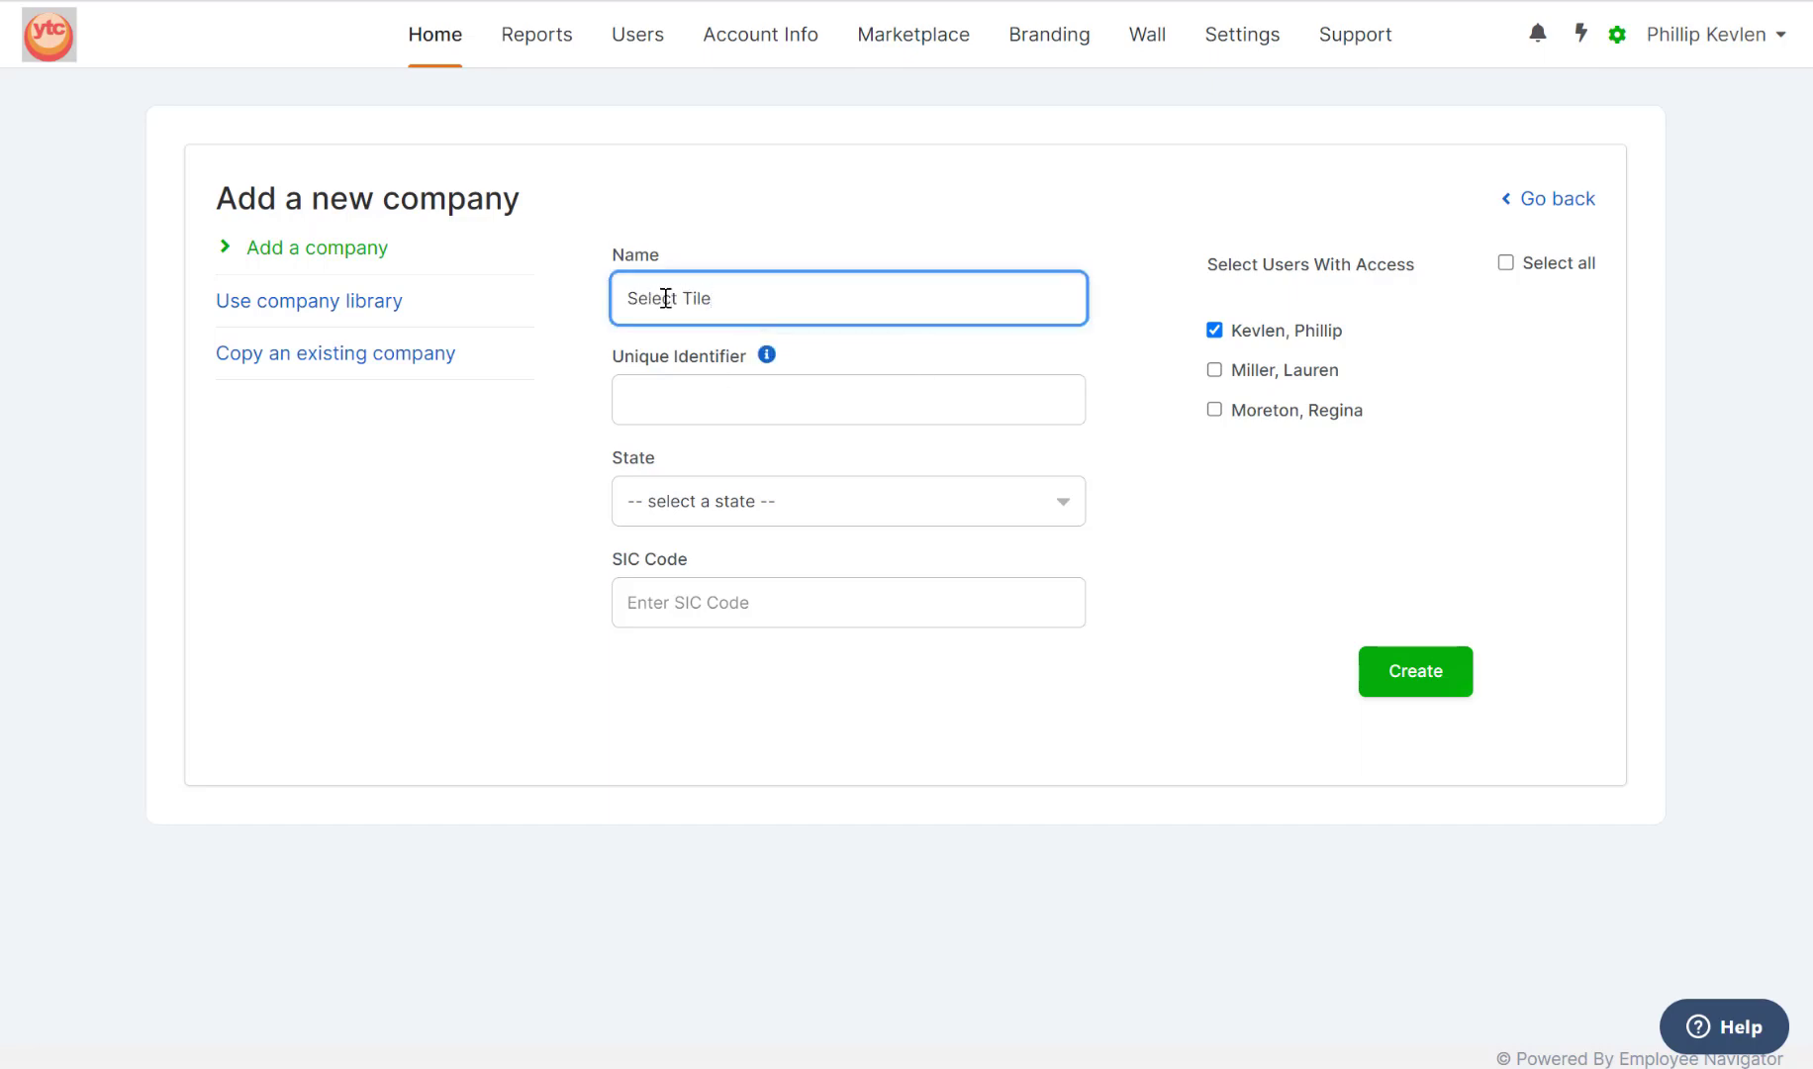
Set state to Maryland and SIC code 5039, grant one more user access, and create the company.
left_click(749, 500)
type("Mar")
key("Return")
left_click(746, 595)
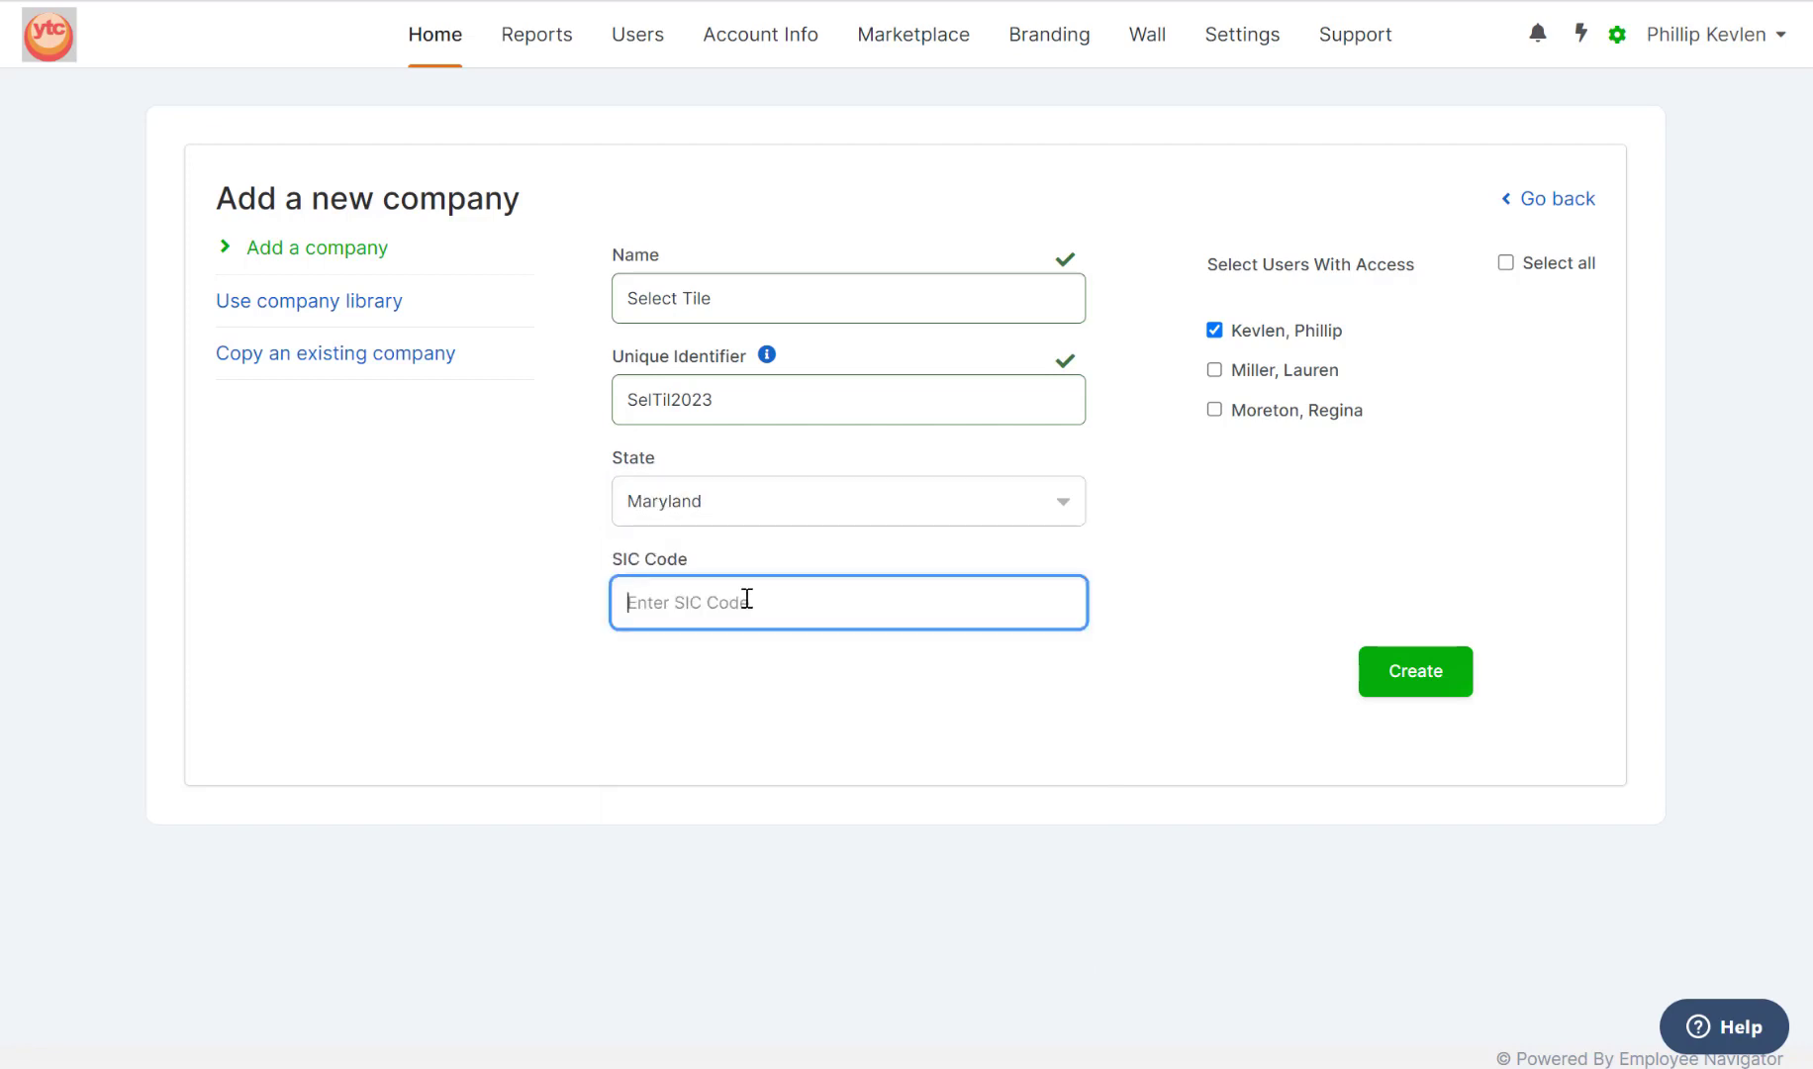
type("509")
key("BackSpace")
type("39")
left_click(772, 653)
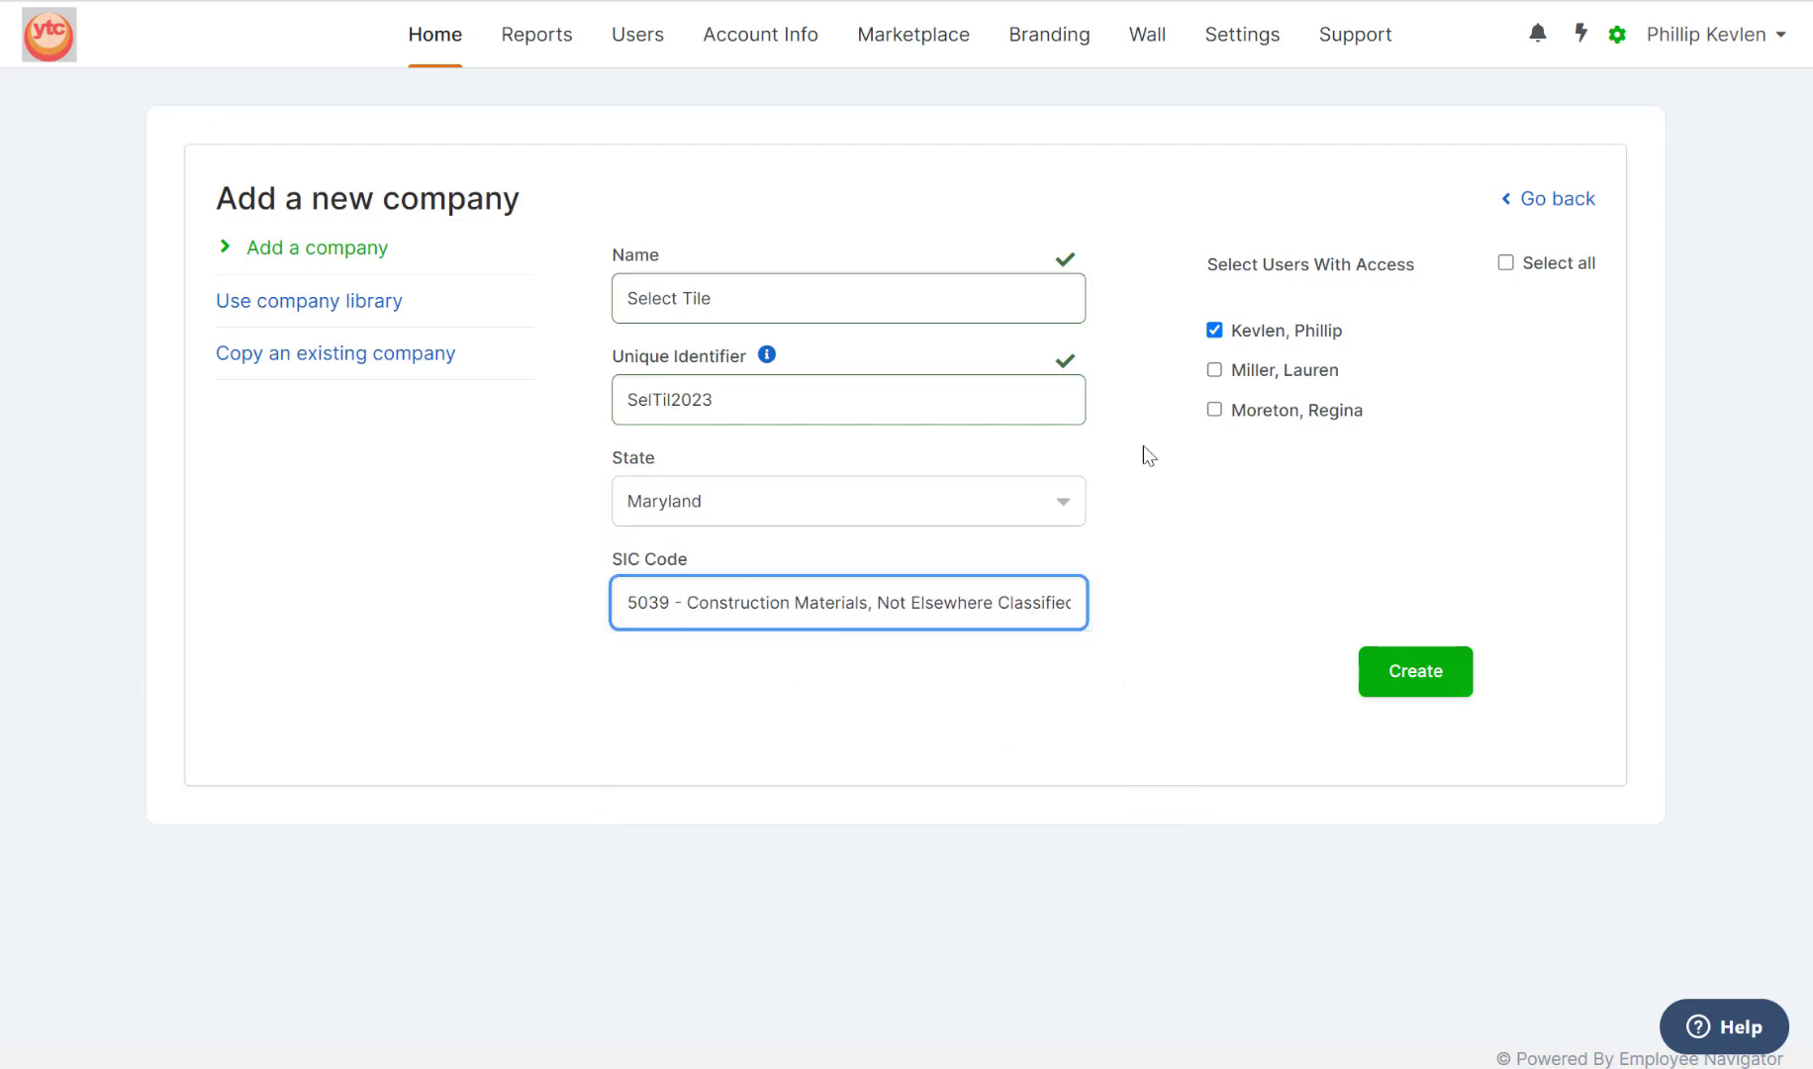
left_click(1214, 408)
left_click(1443, 688)
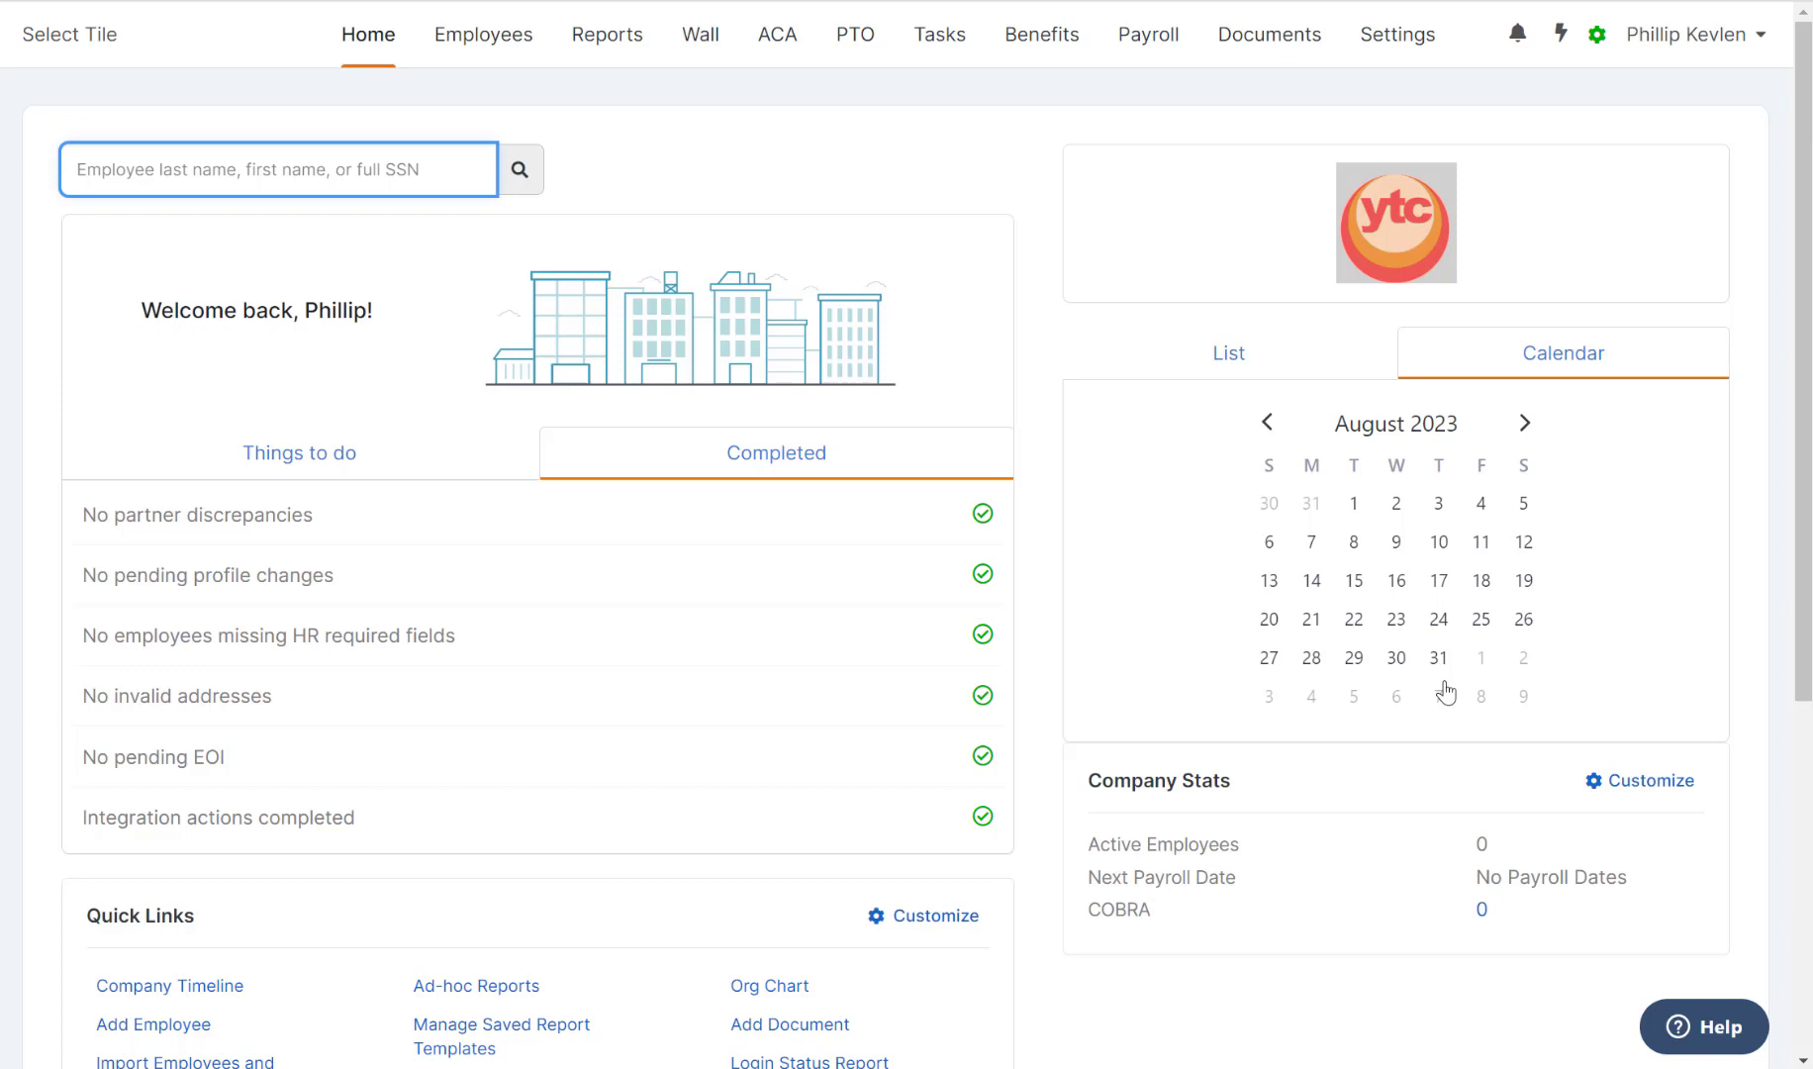
left_click(1406, 38)
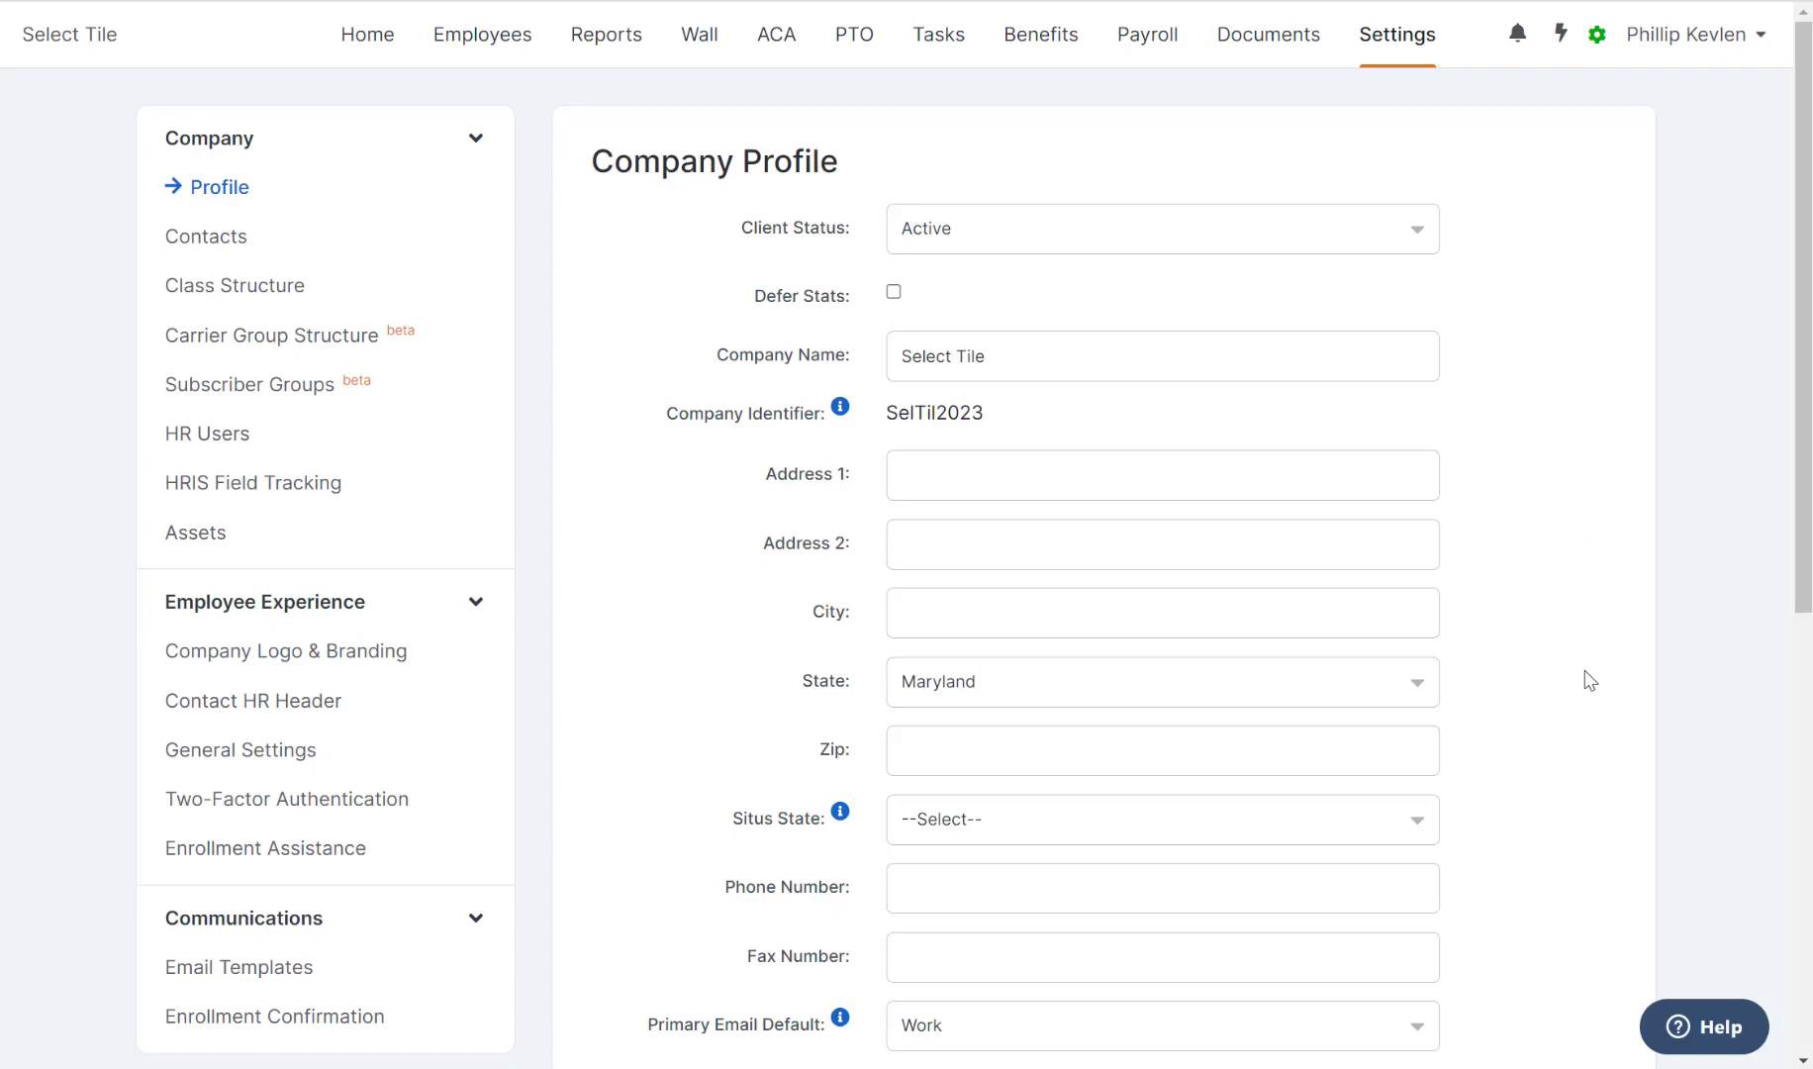
left_click_drag(1801, 535, 1797, 949)
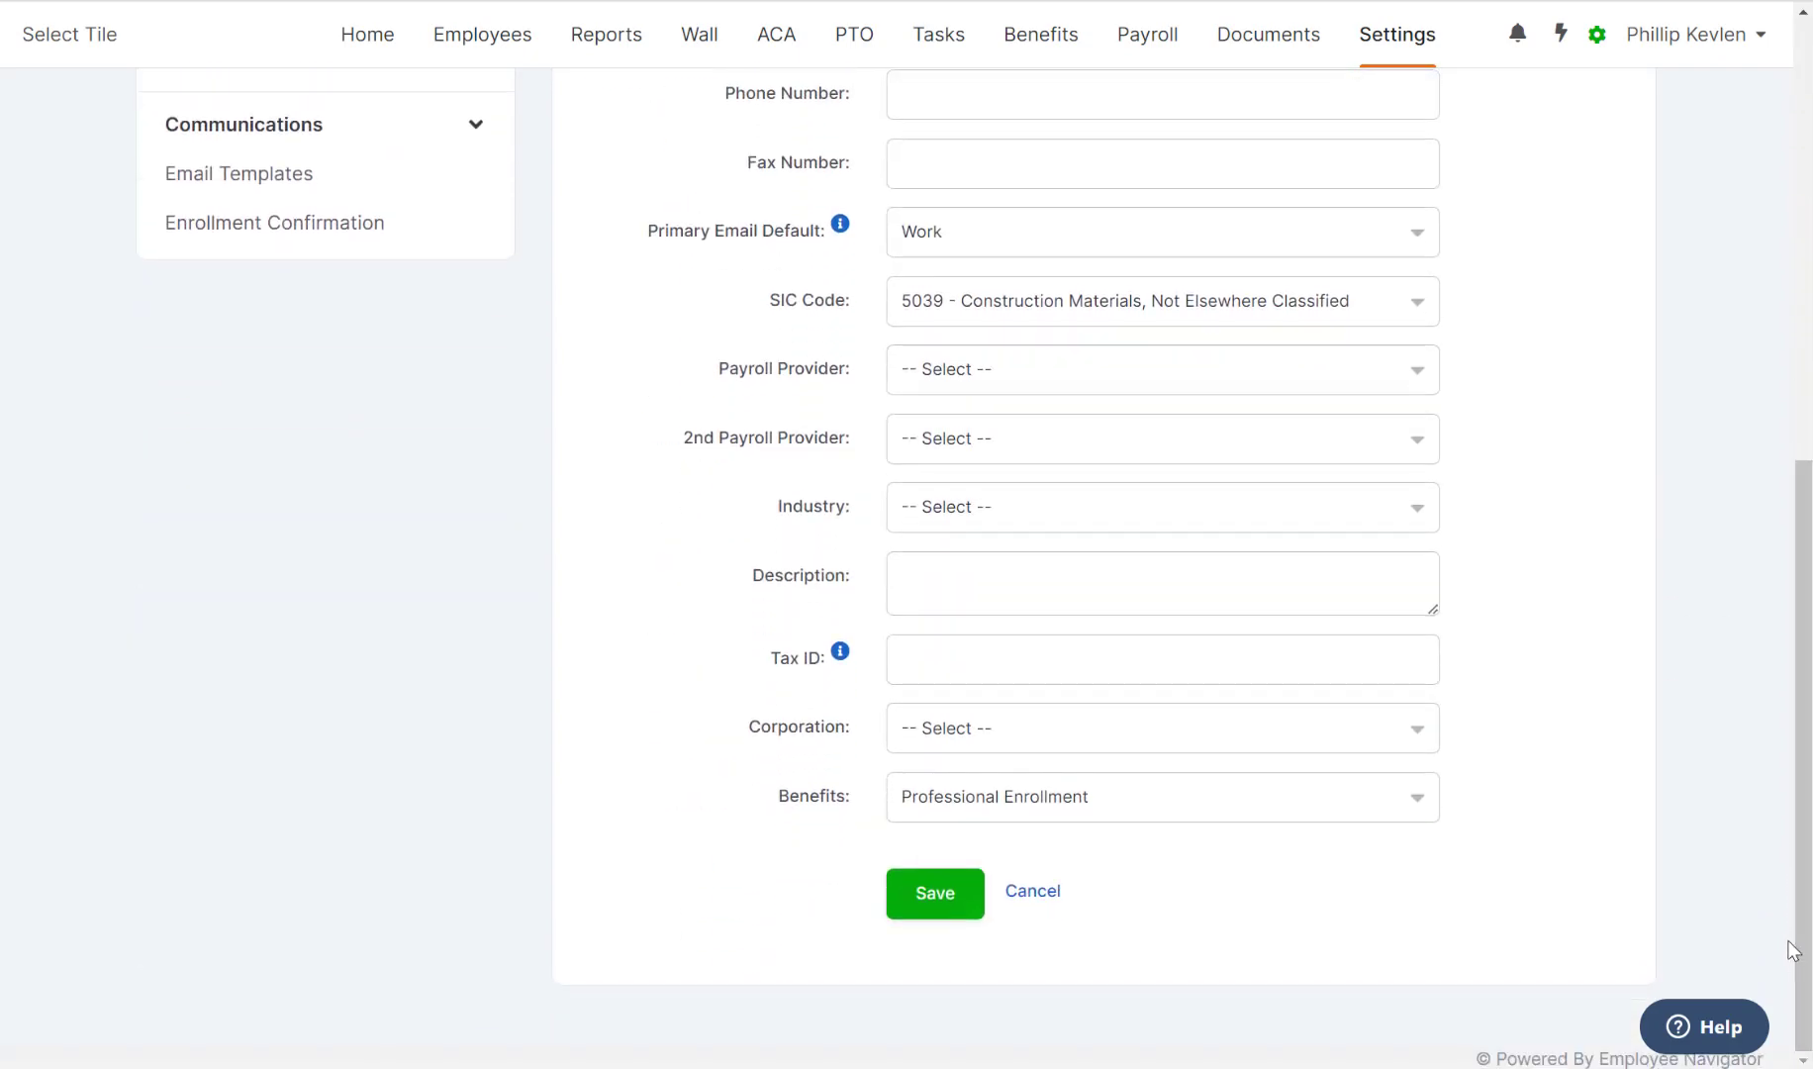
scroll(1143, 485, "up", 8)
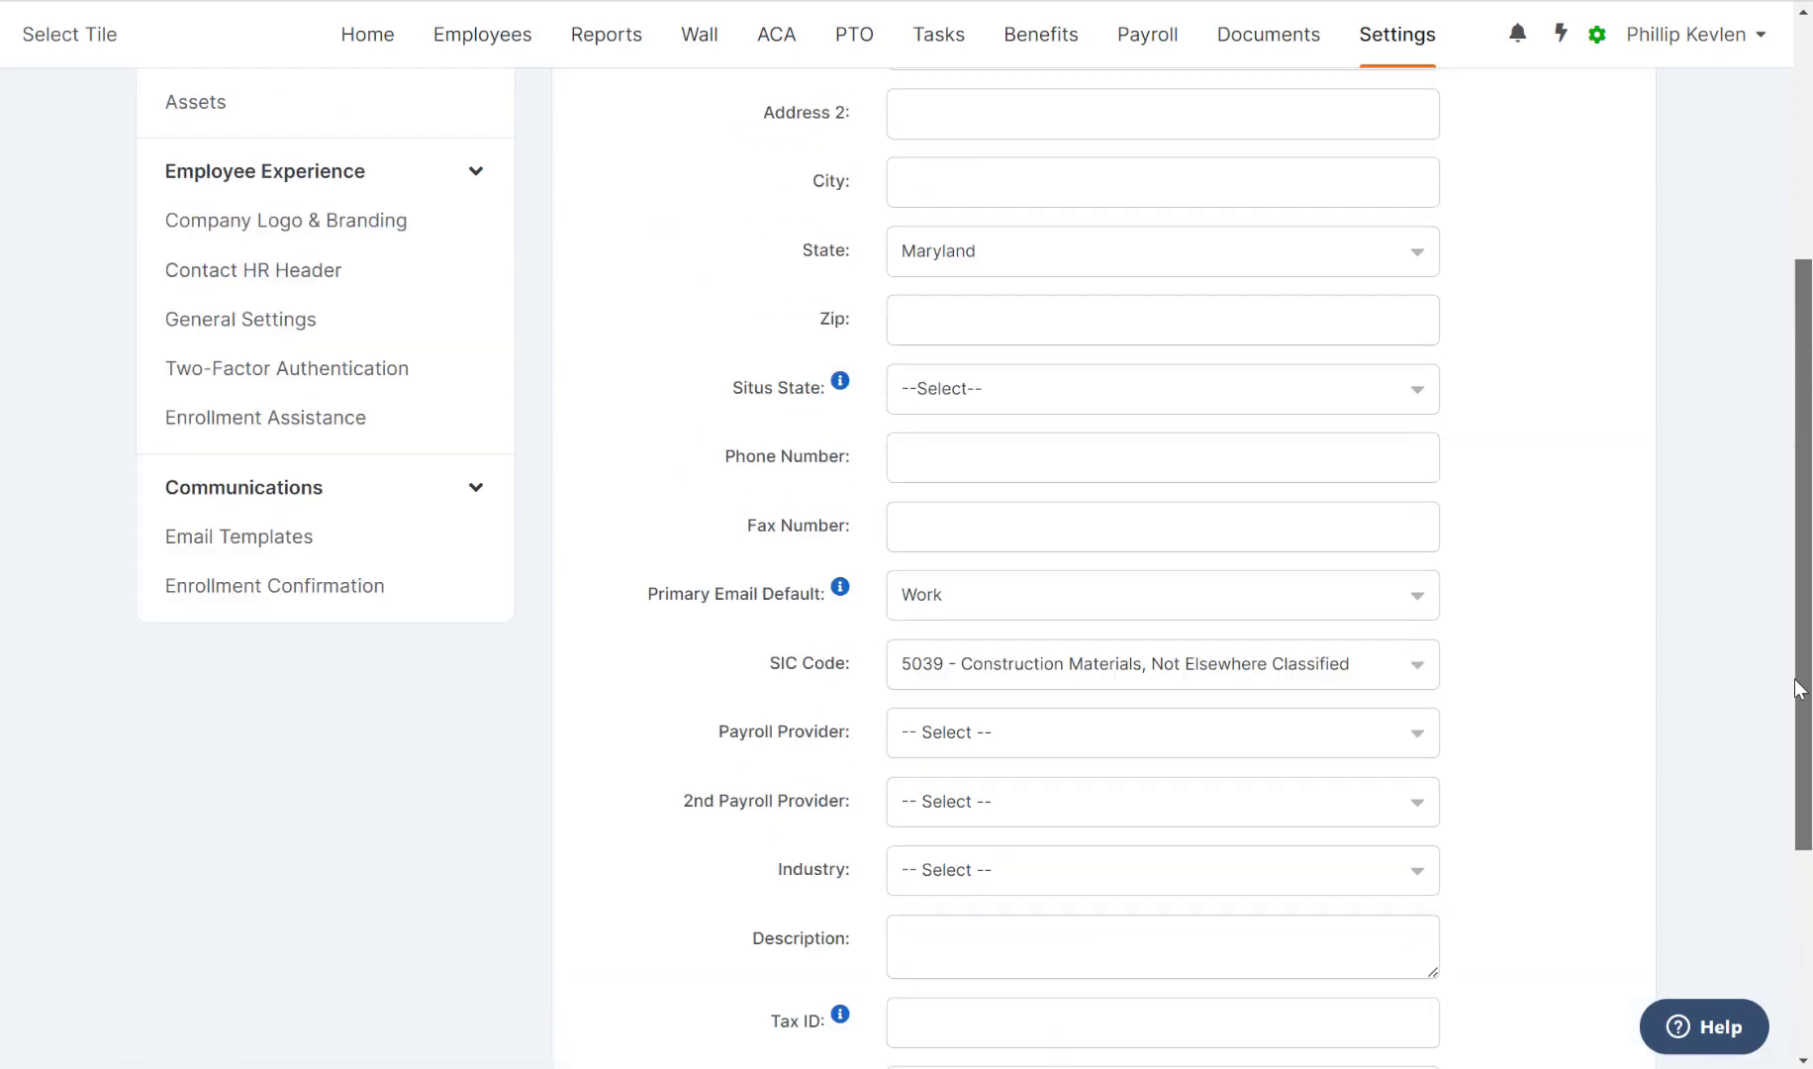
left_click(1143, 485)
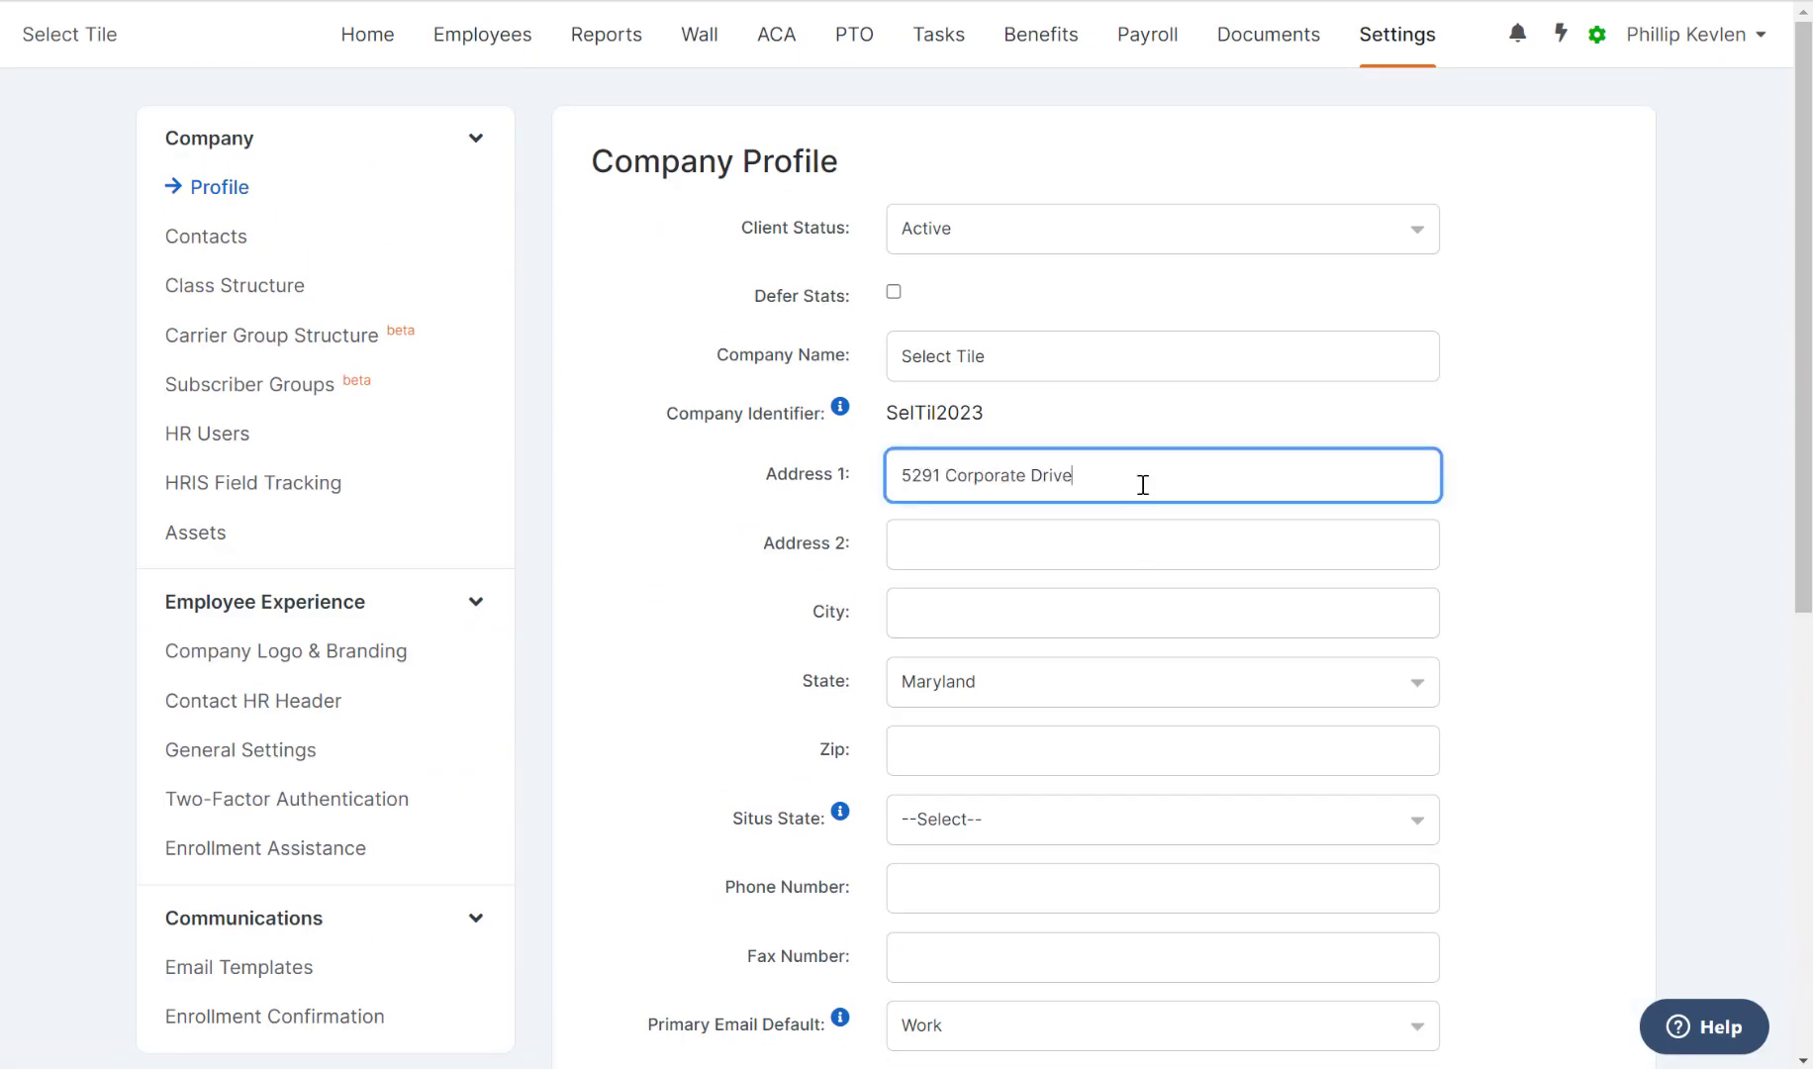
left_click(1109, 633)
type("Frederick")
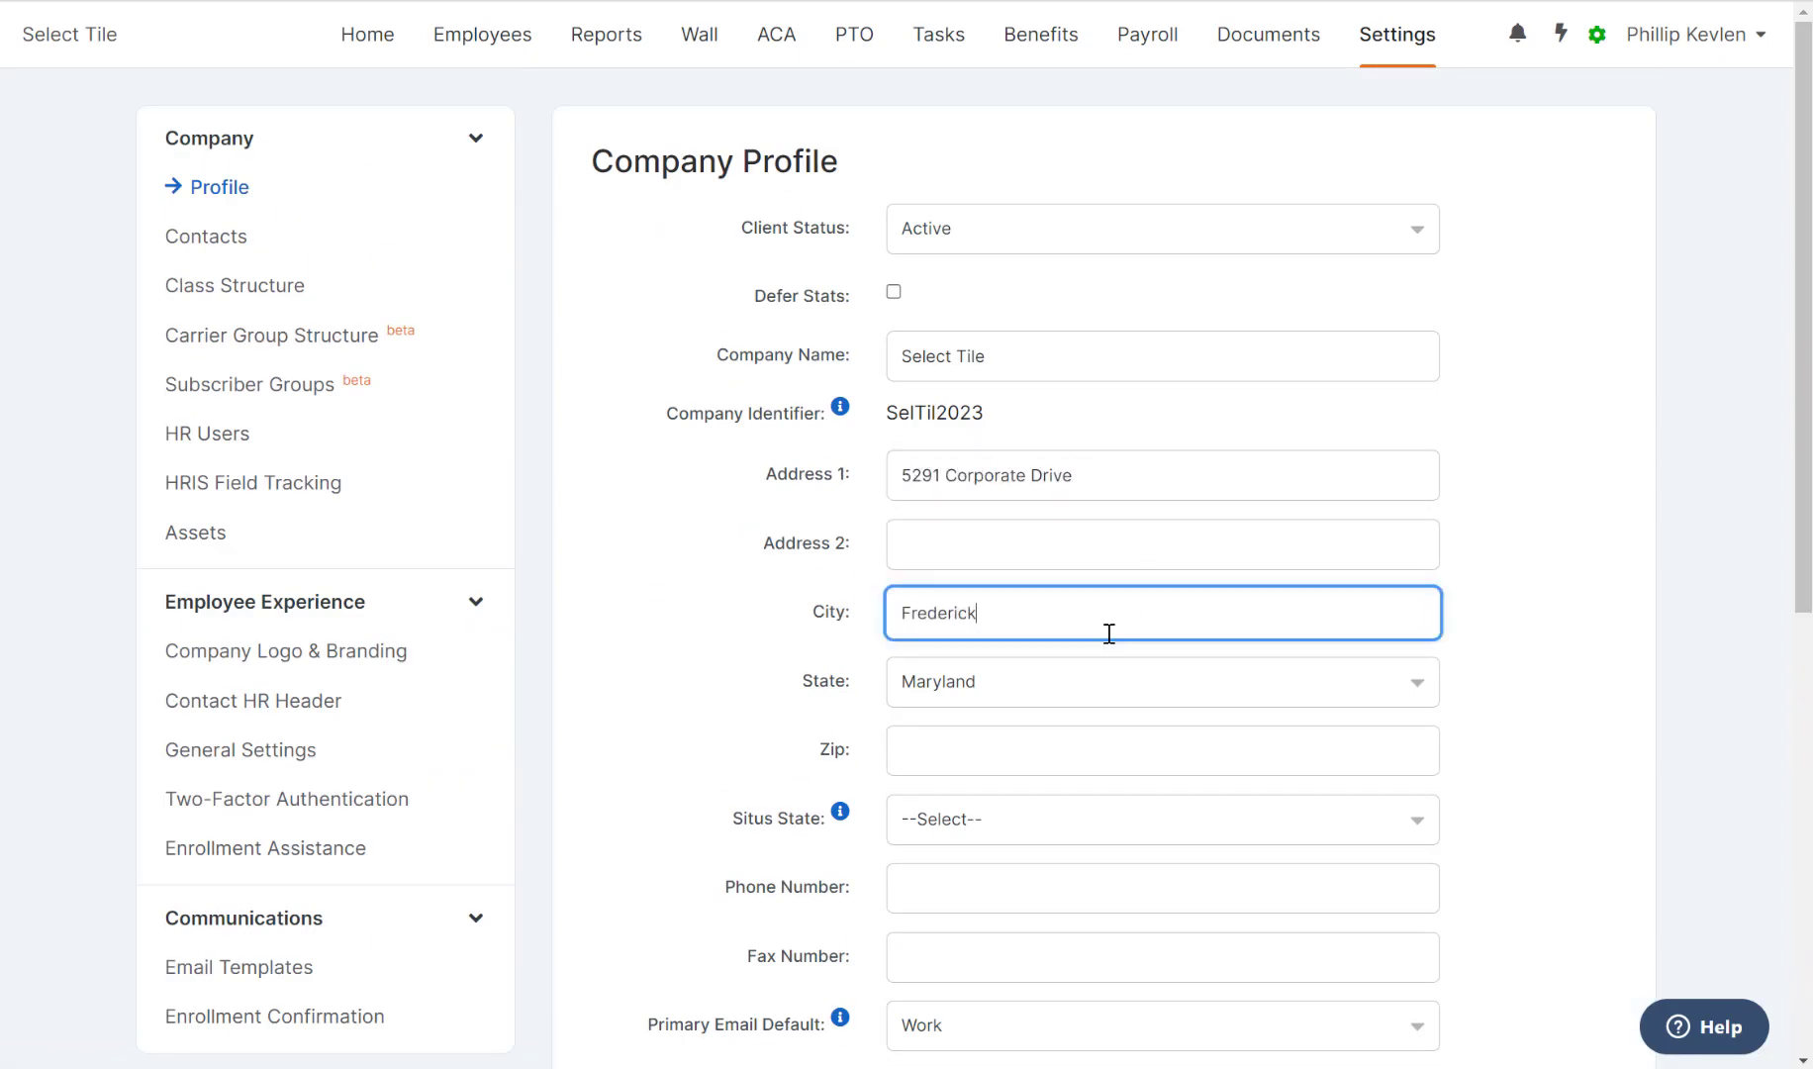
left_click(1102, 735)
type("21703")
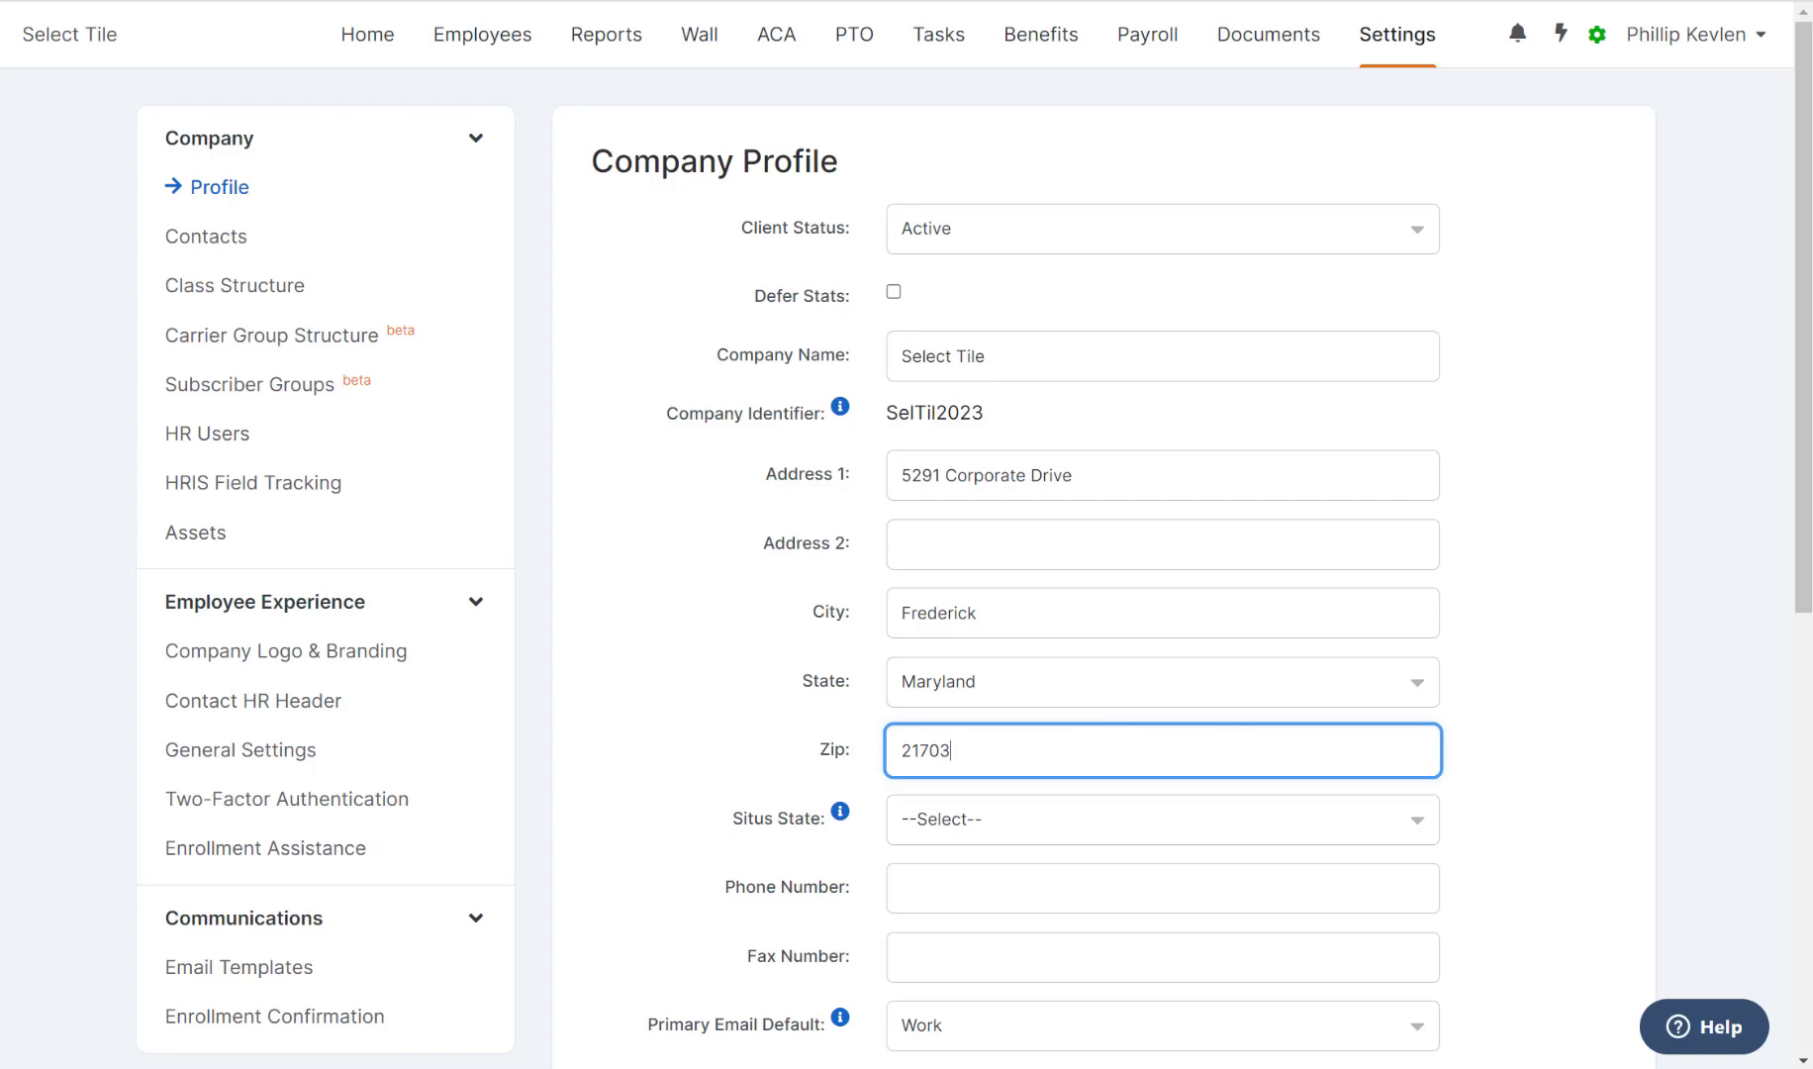
Enter the company's tax ID and save the profile.
left_click_drag(1805, 539, 1769, 1005)
left_click(1242, 661)
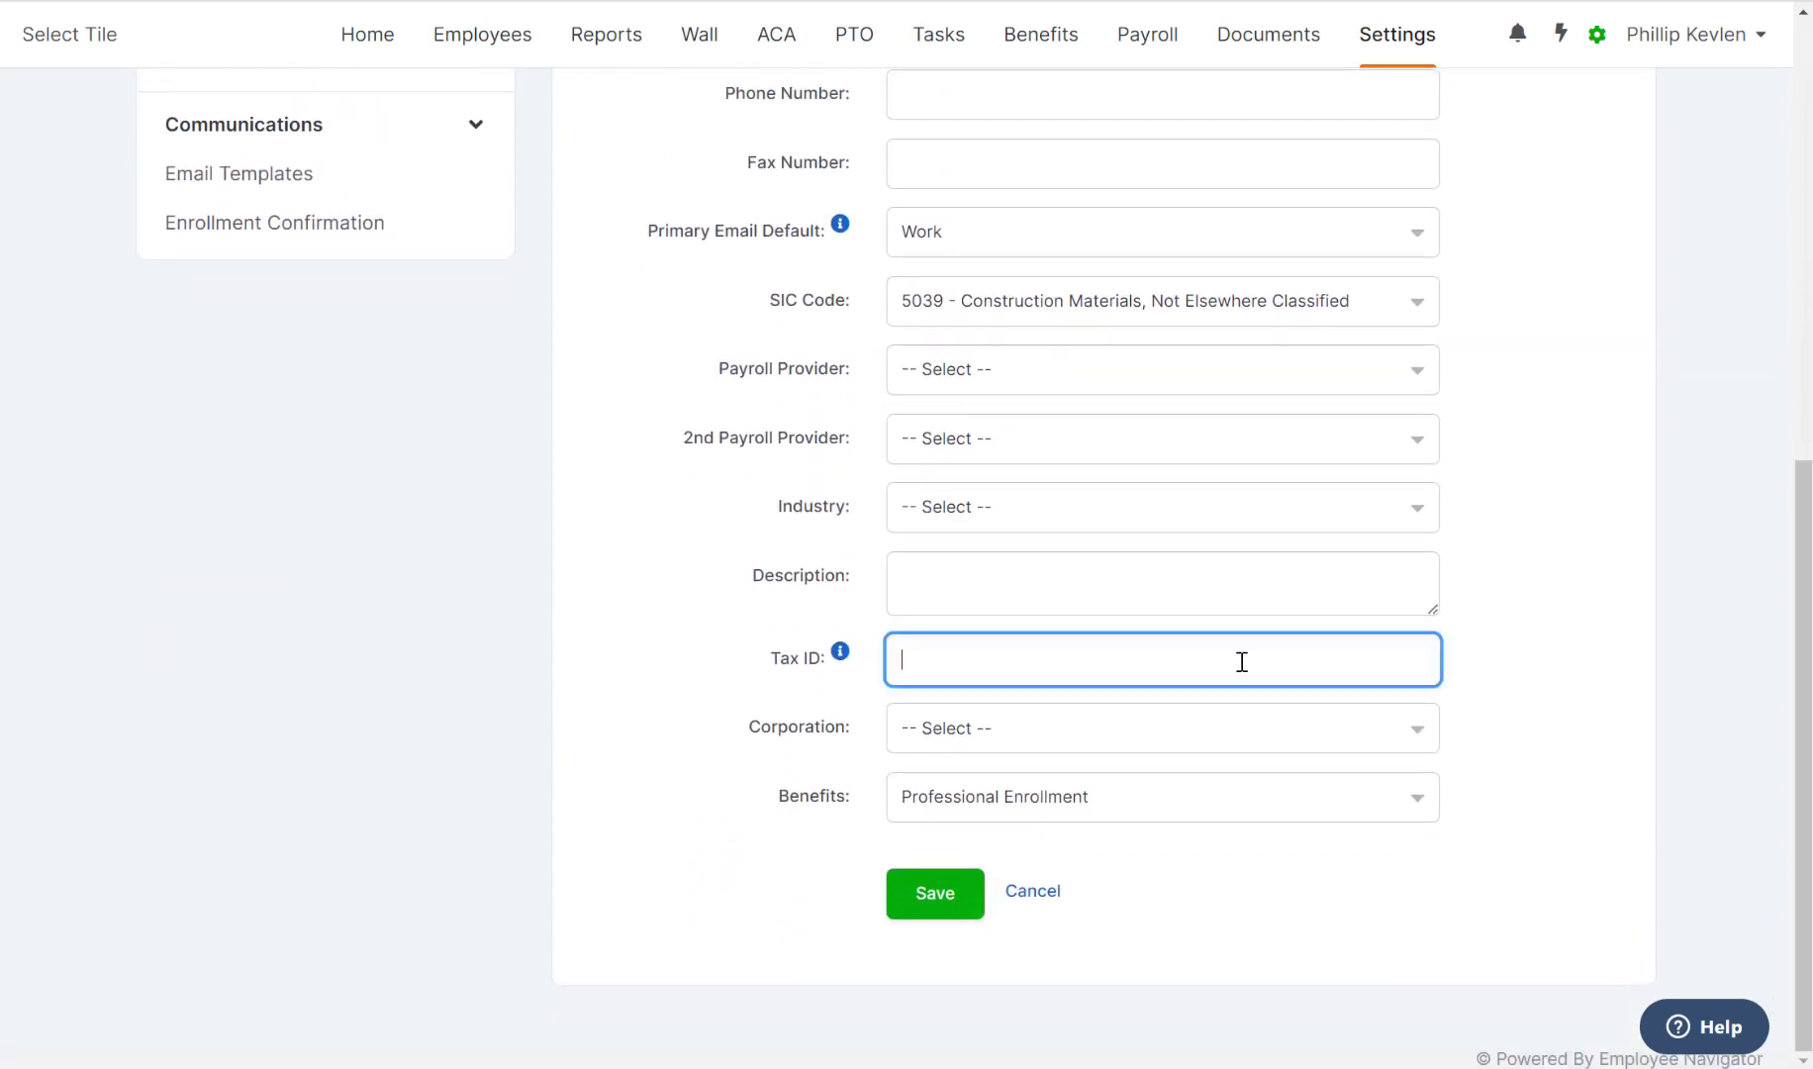
left_click(926, 897)
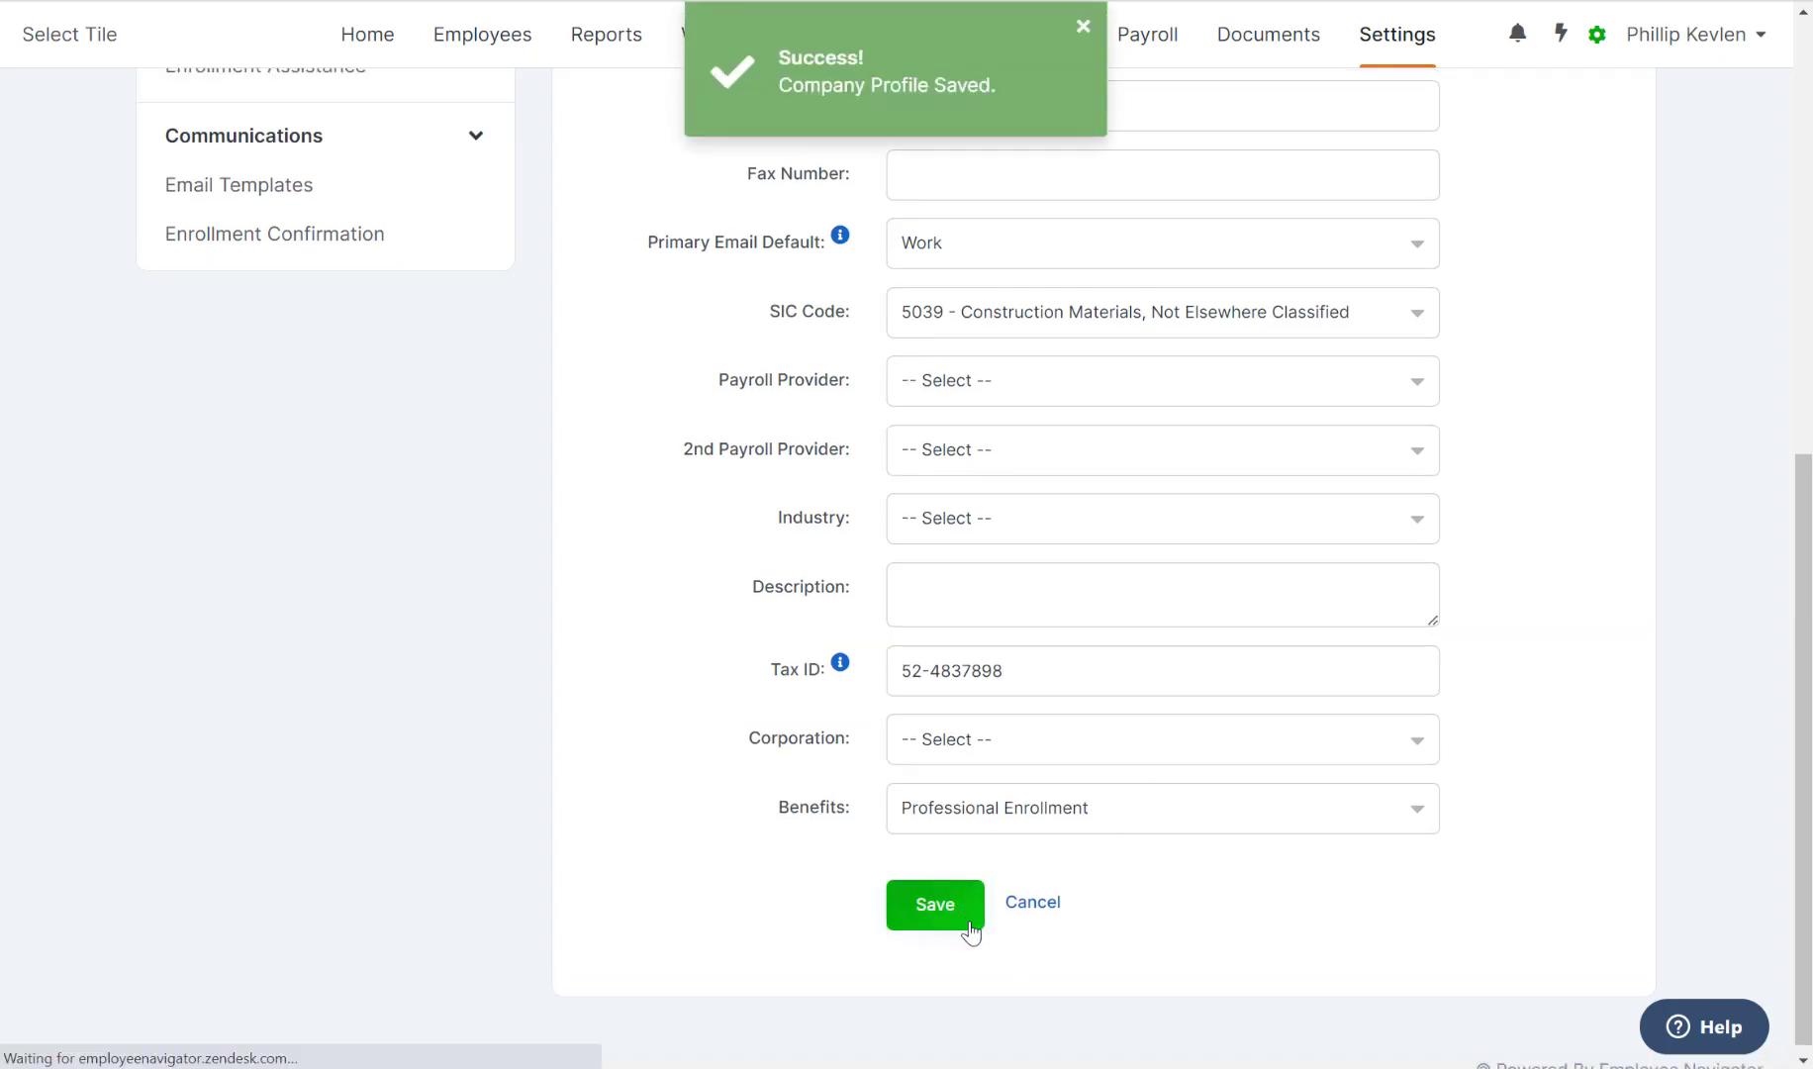
scroll(1319, 781, "up", 7)
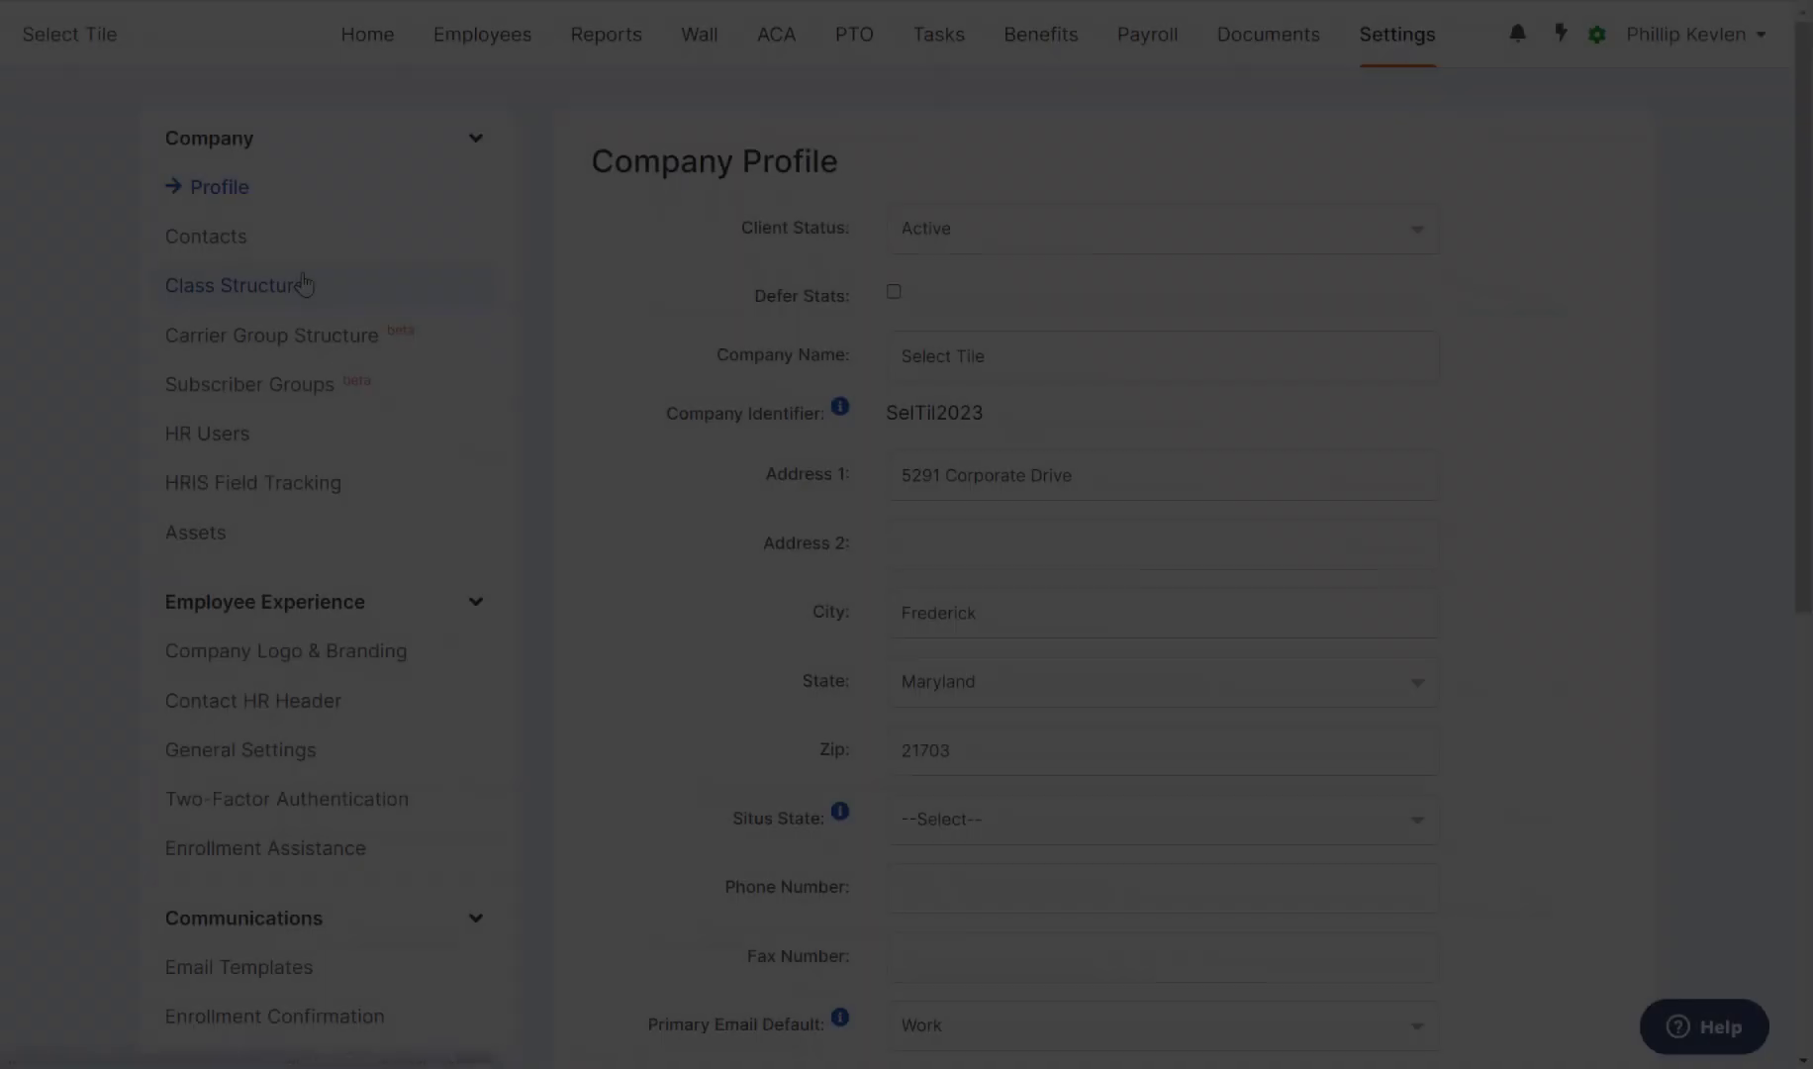
Open Class Structure from the Settings sidebar to view the Default bi-weekly class.
left_click(303, 284)
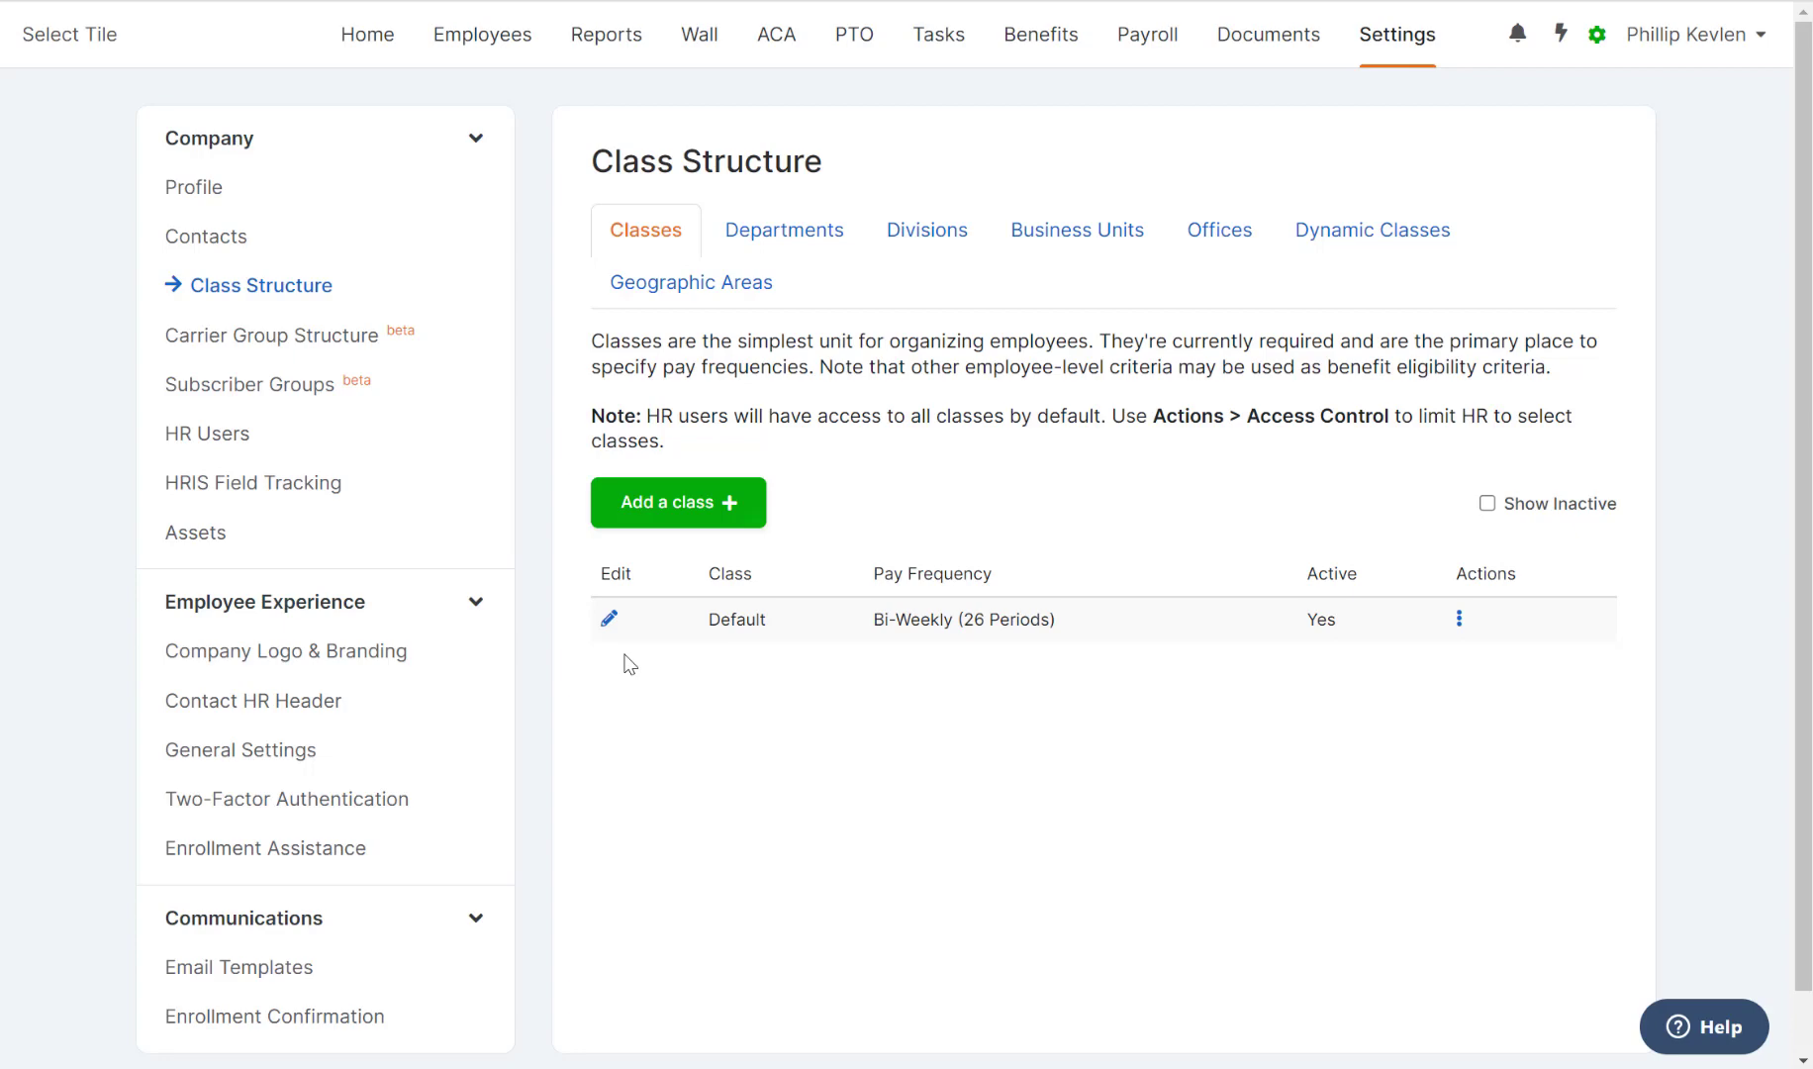
Rename the Default class to Full-Time, set its pay frequency to --Select--, and save.
left_click(609, 618)
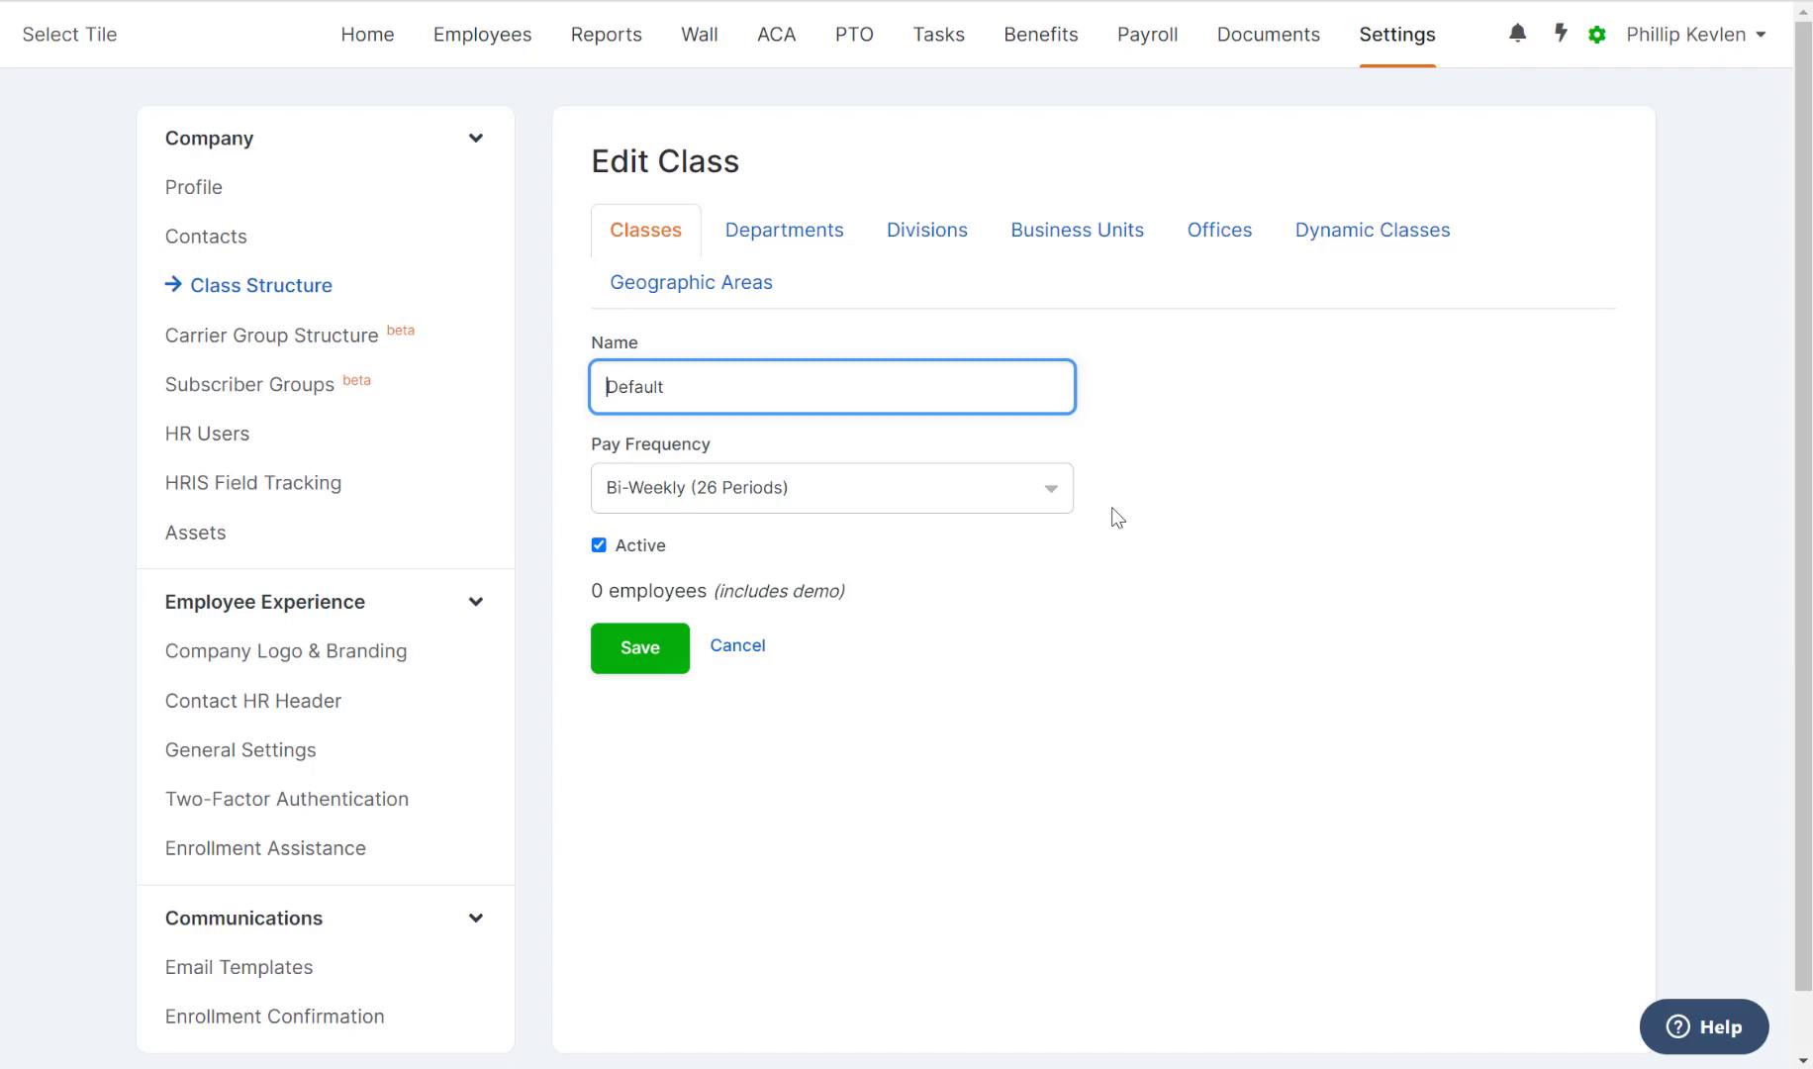
key("ctrl+a")
type("Full-Time")
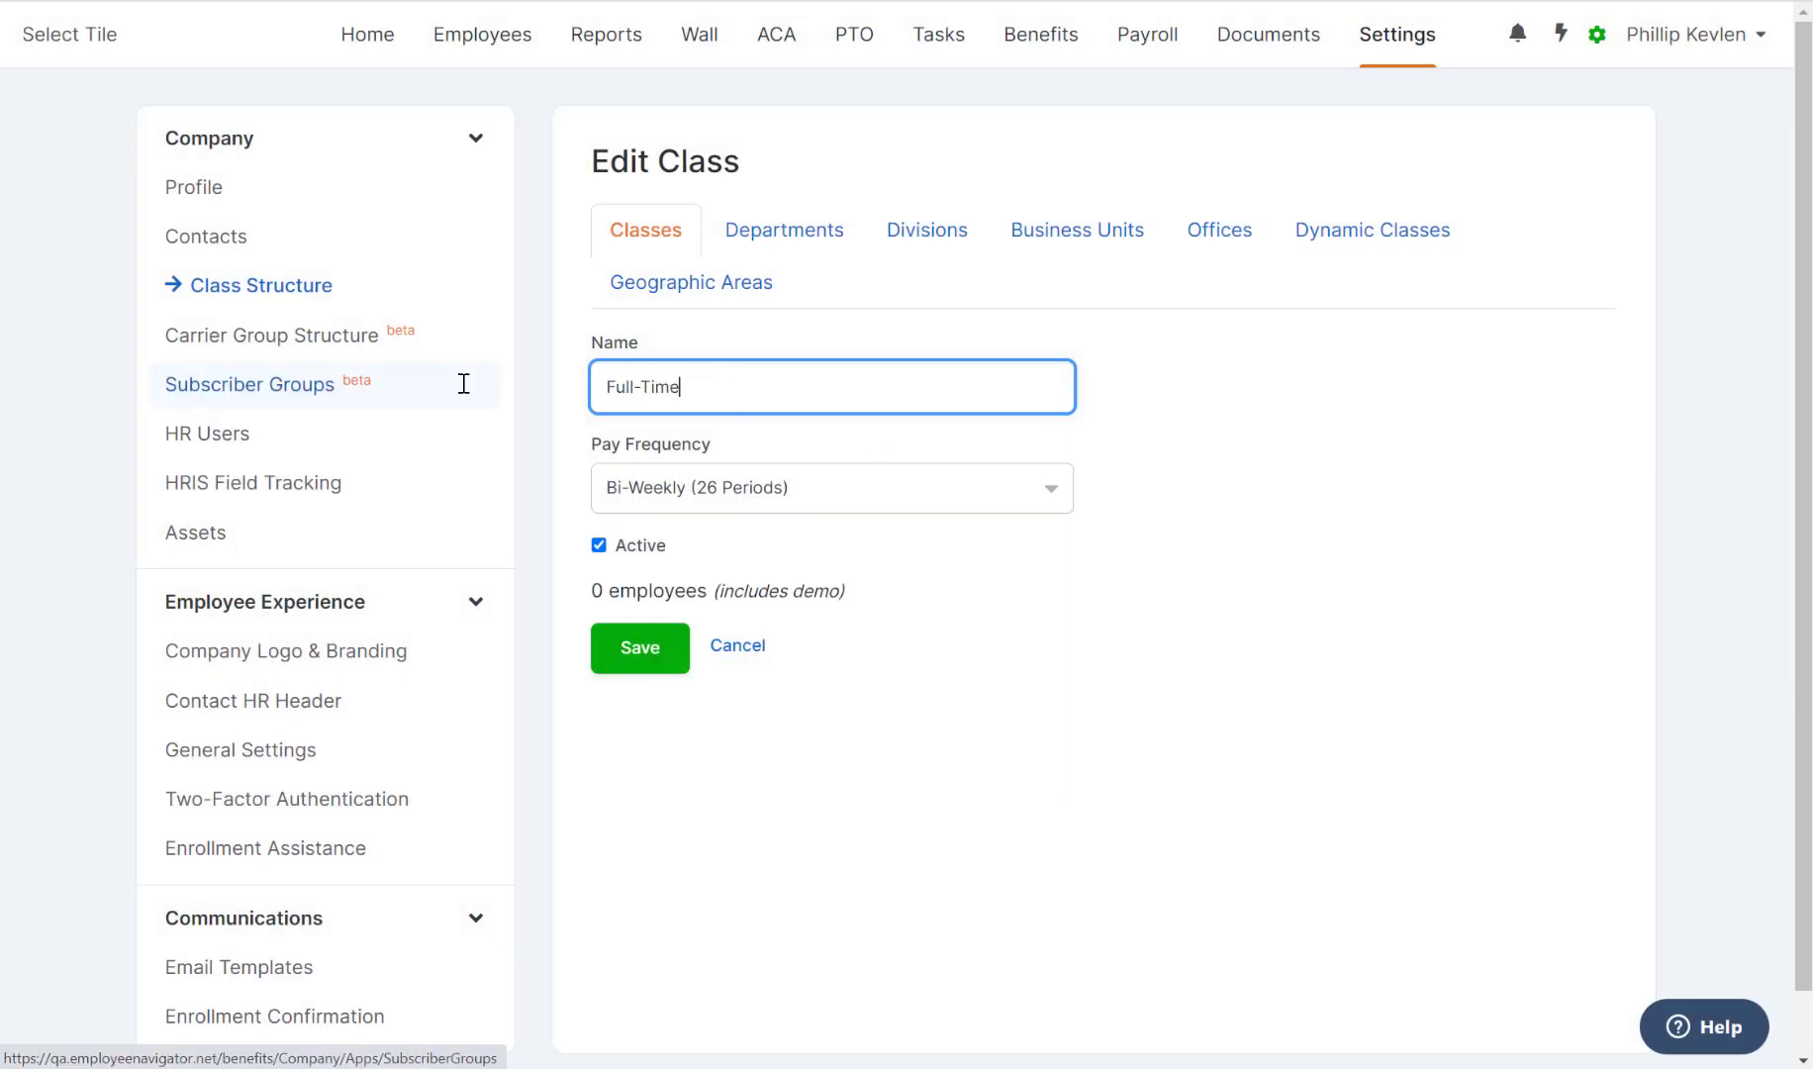
left_click(752, 488)
left_click(754, 524)
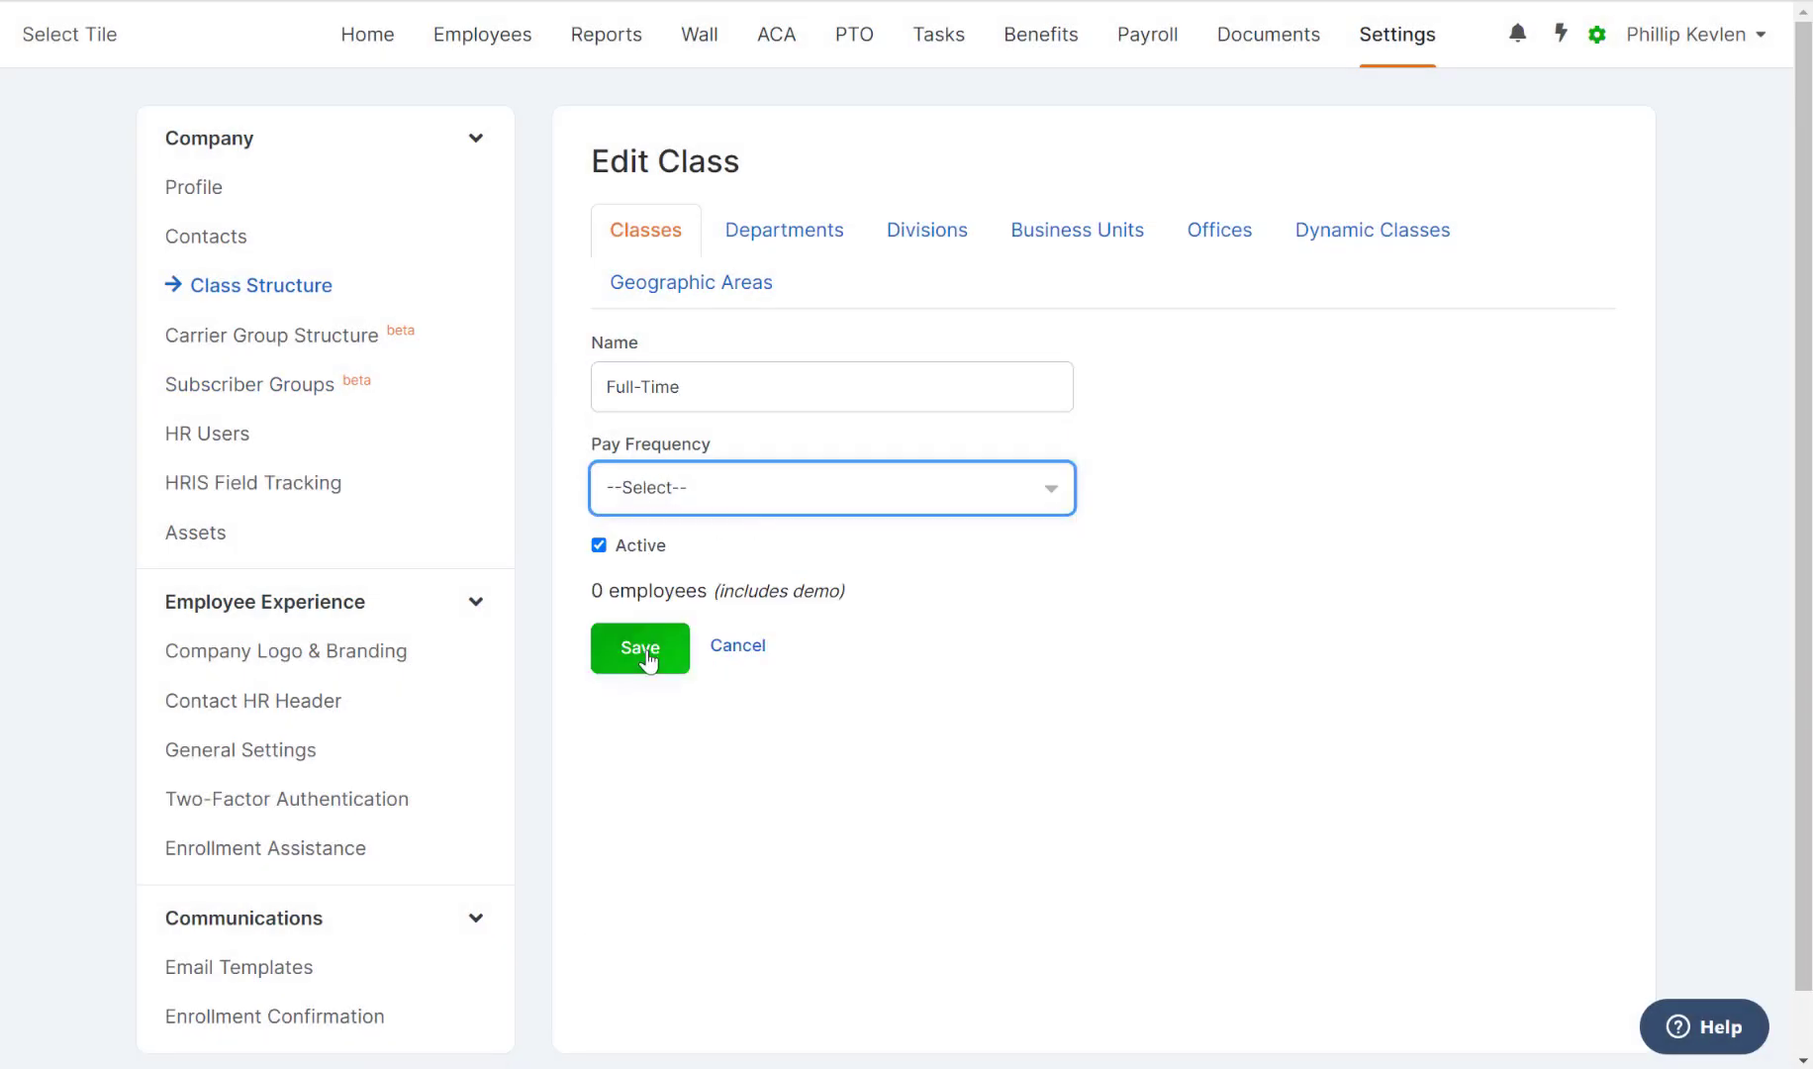
left_click(640, 649)
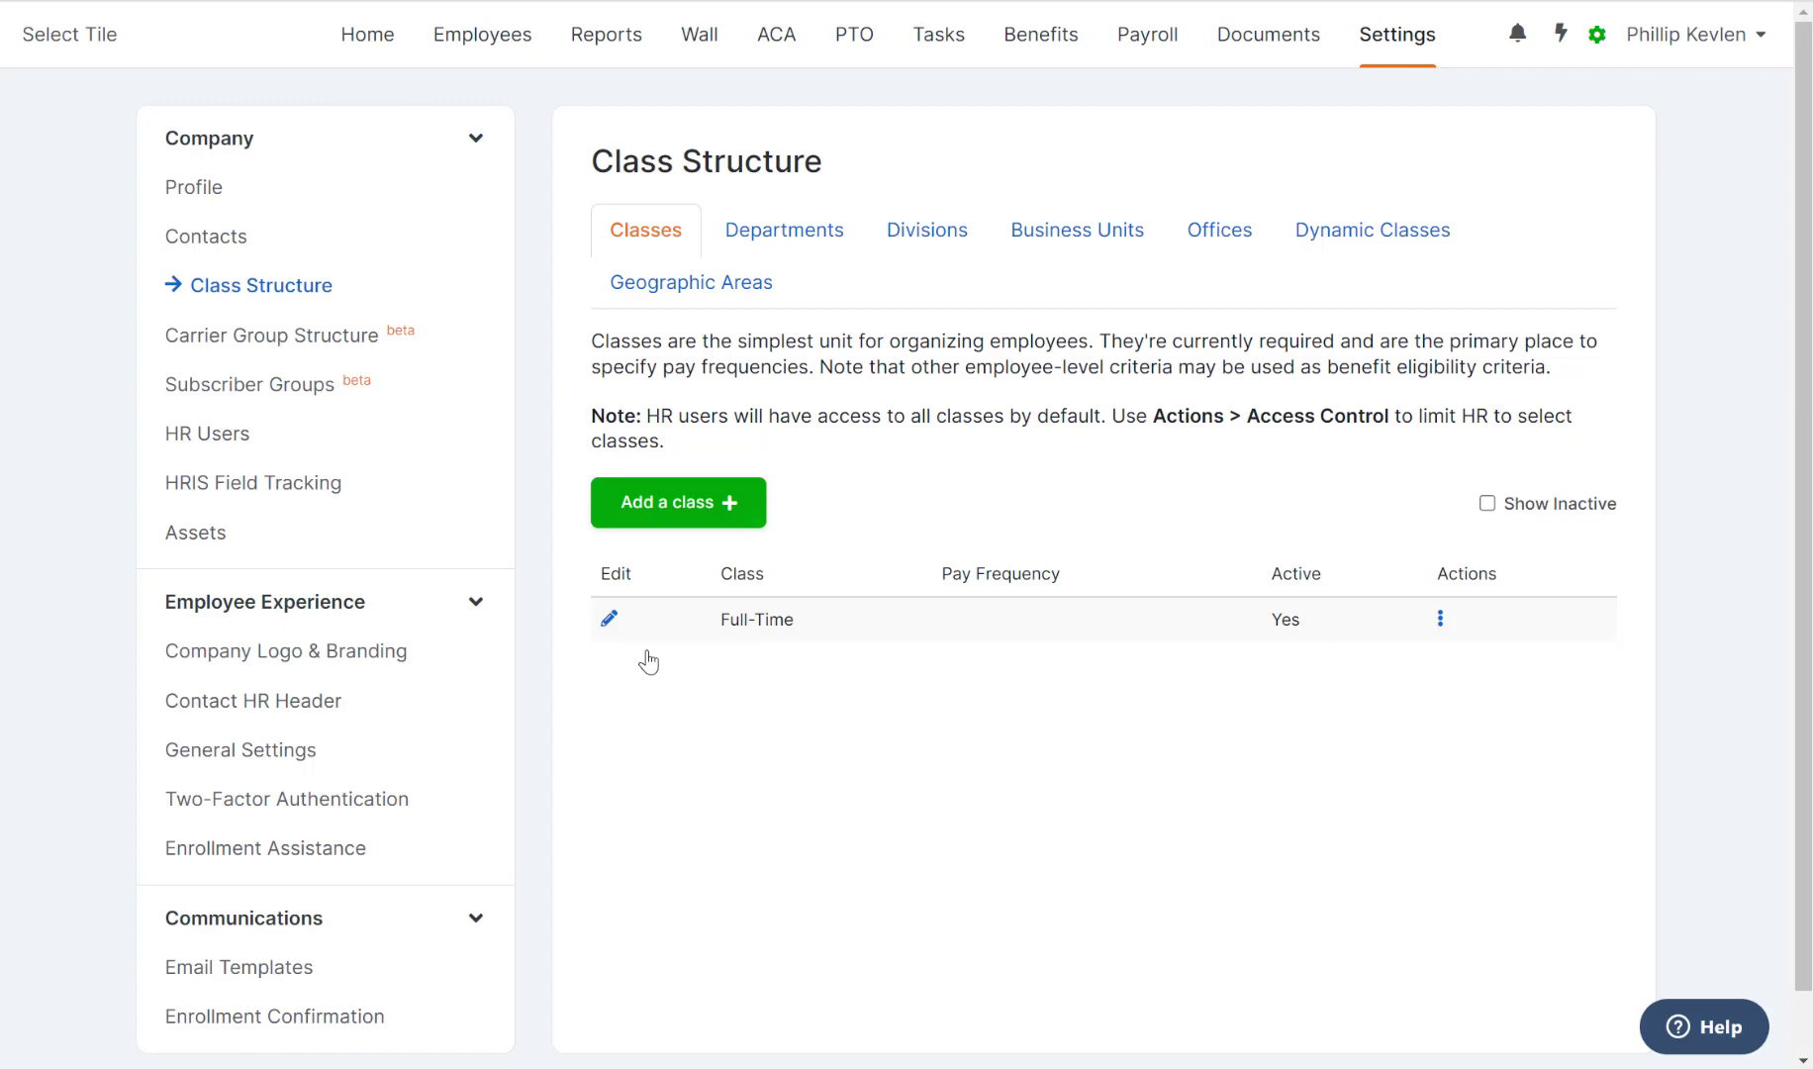
Add and save a new class named Part-Time.
left_click(657, 501)
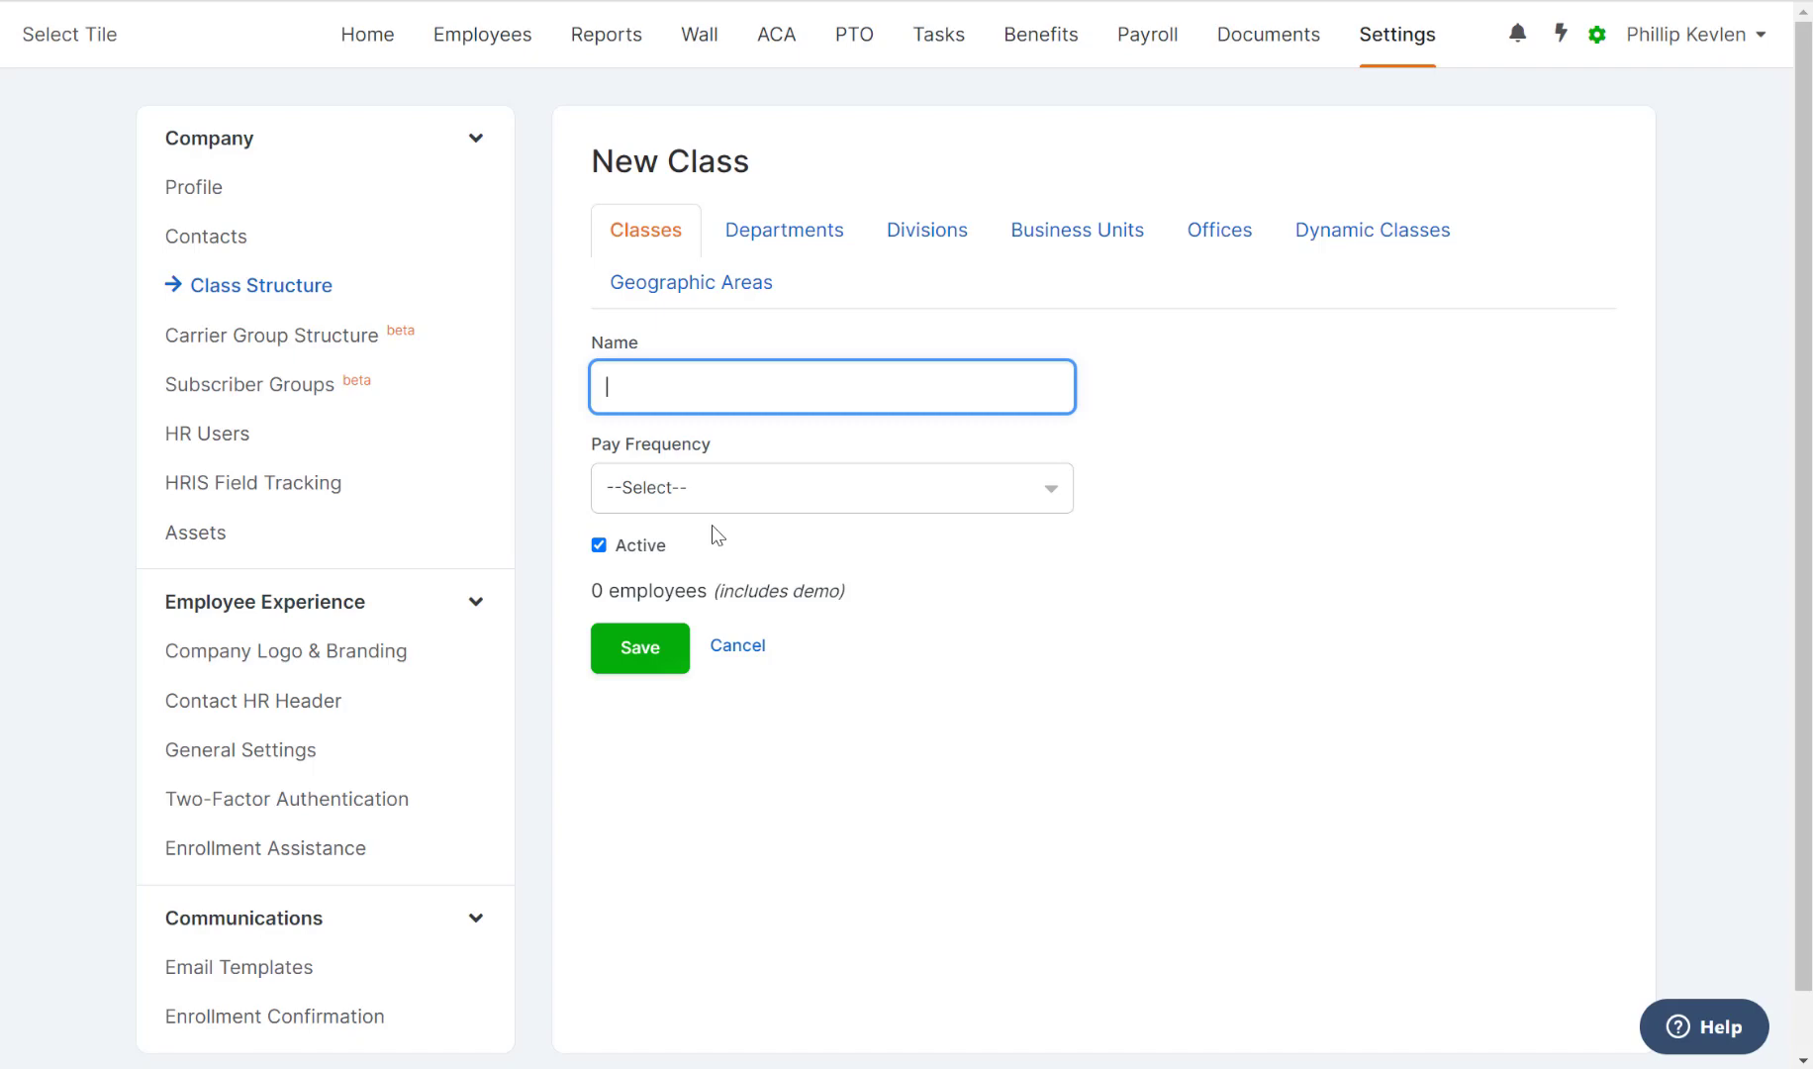
type("Part-Time")
left_click(653, 651)
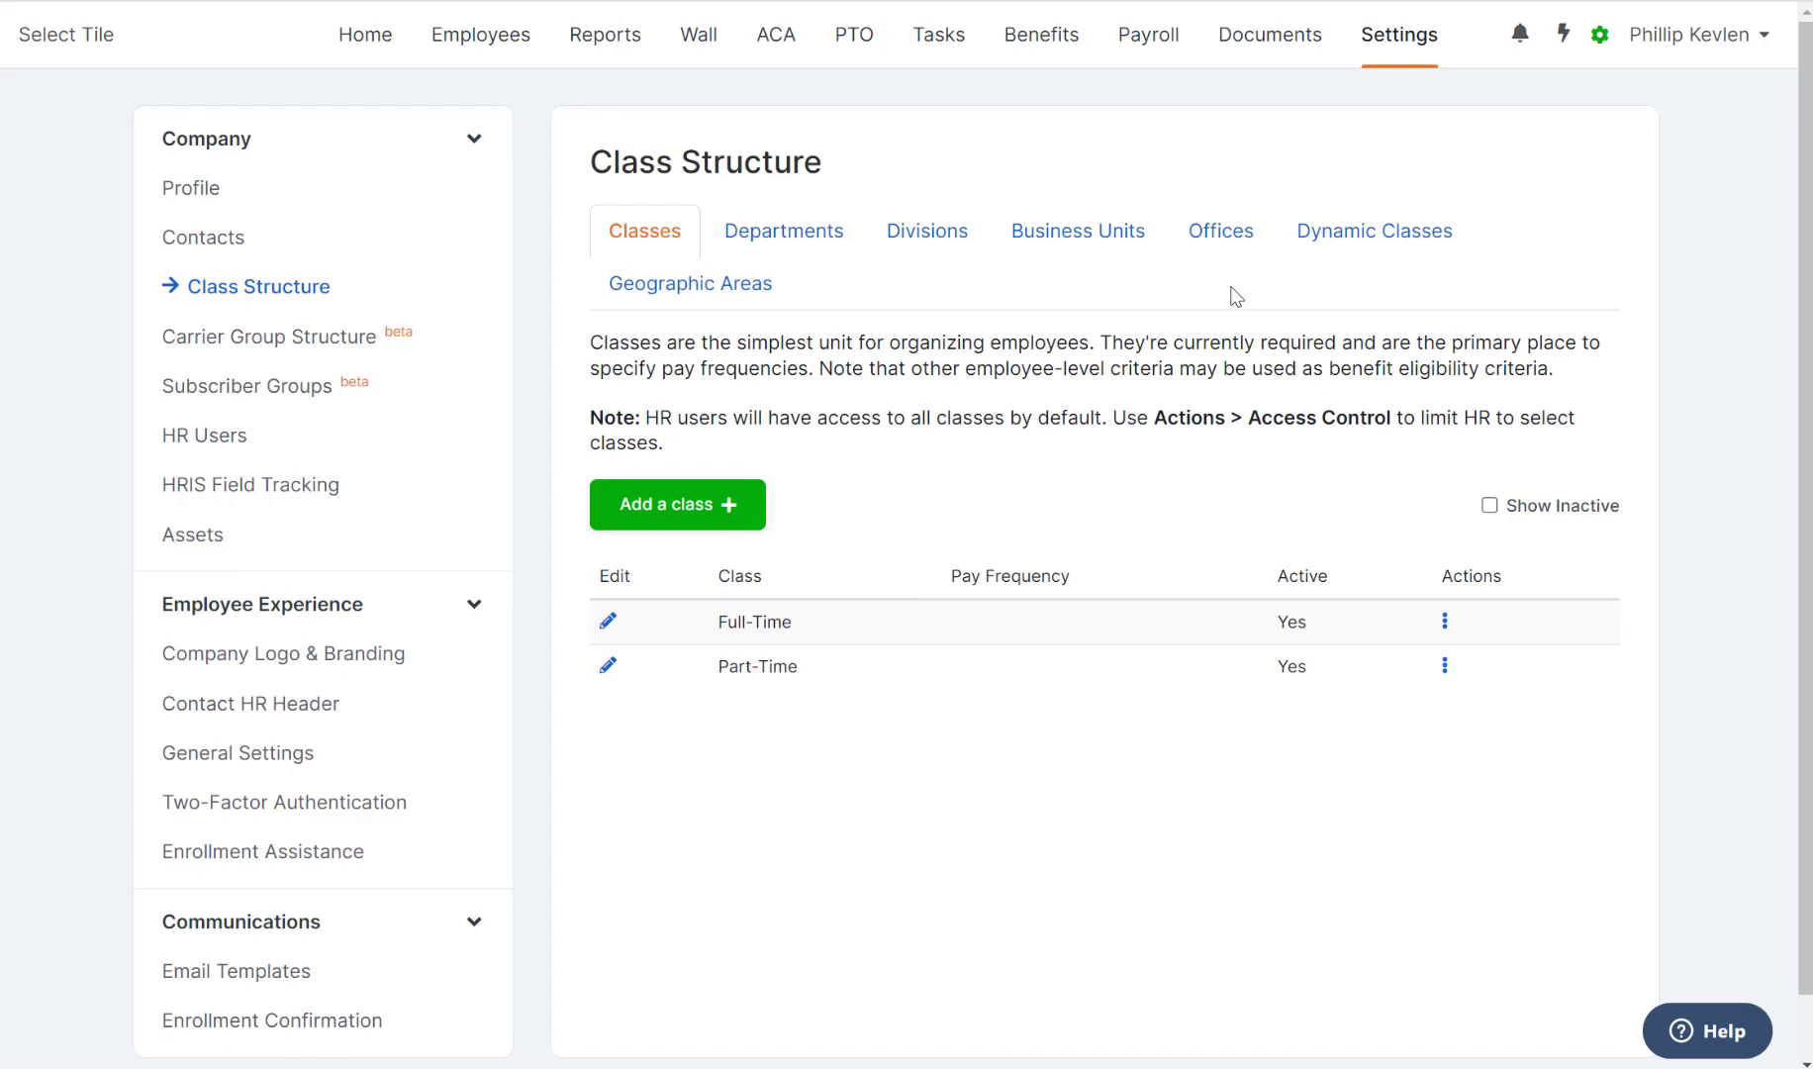
Under Payroll, create and save an 'All Employees' group paid Bi-Weekly (26 Periods).
left_click(1140, 49)
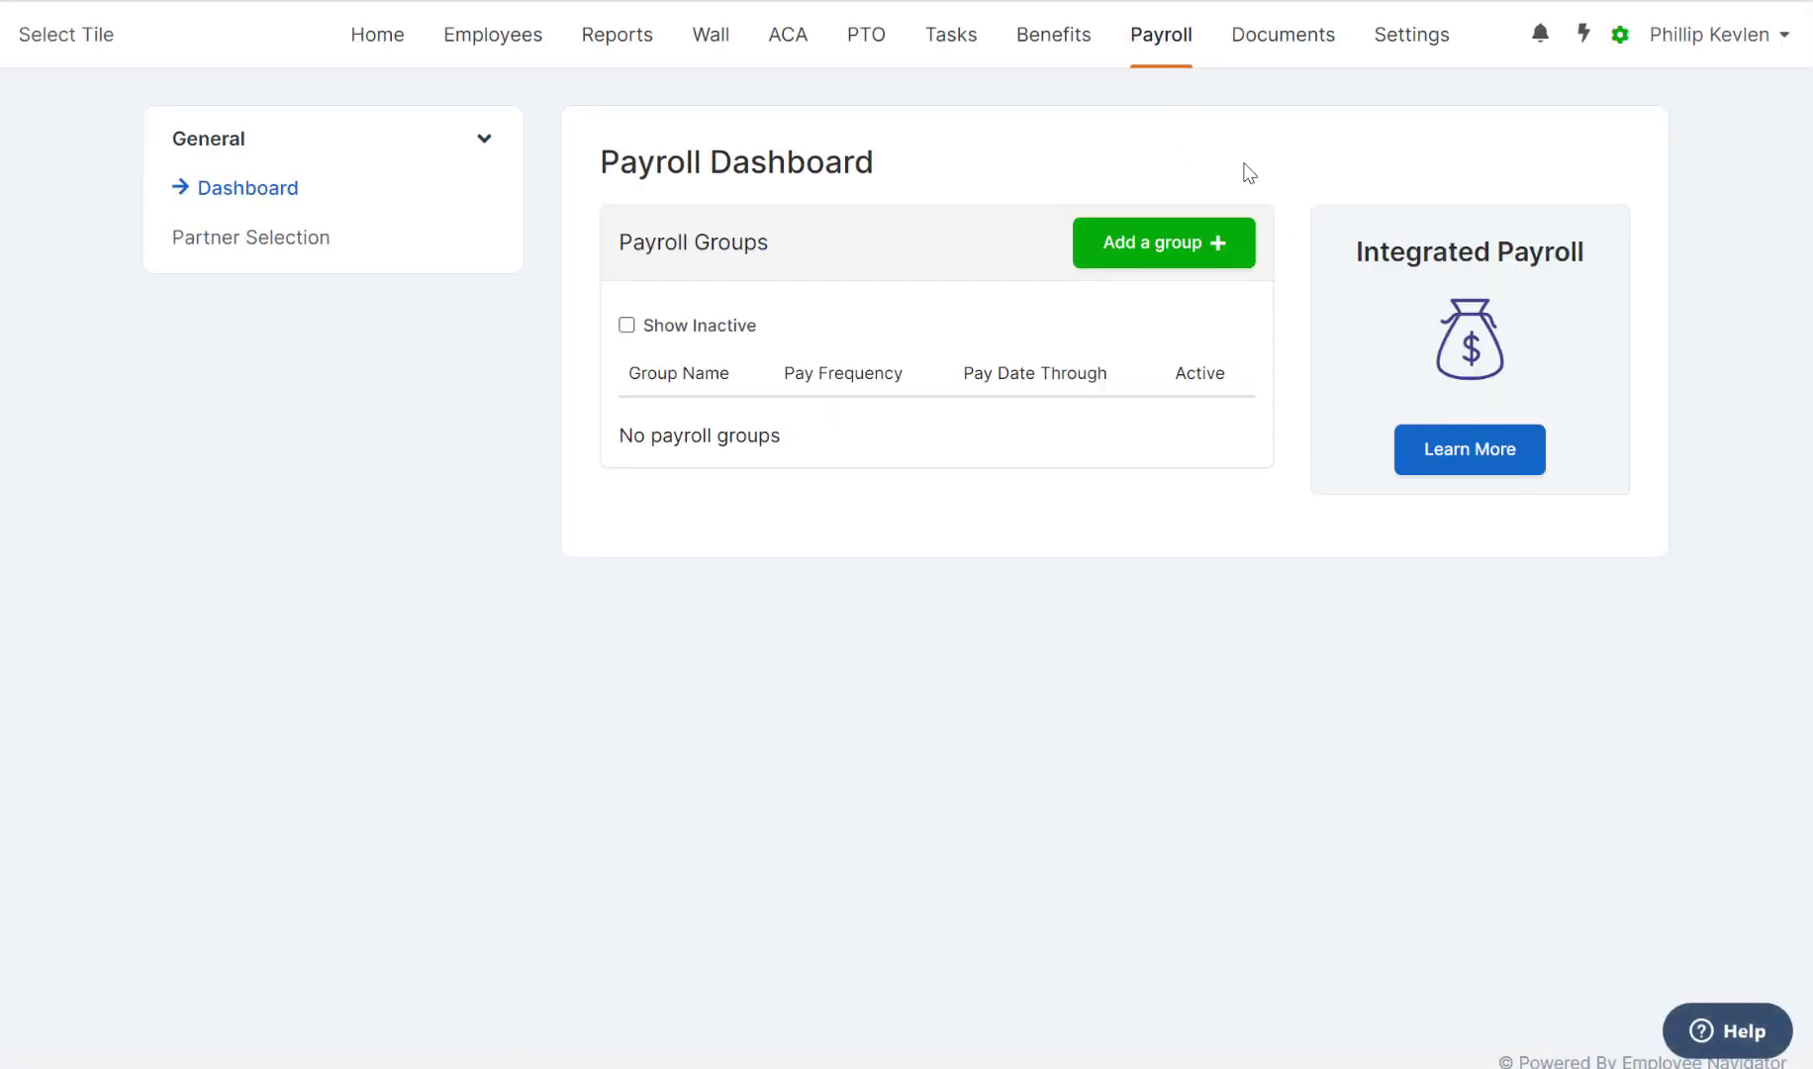
left_click(1178, 249)
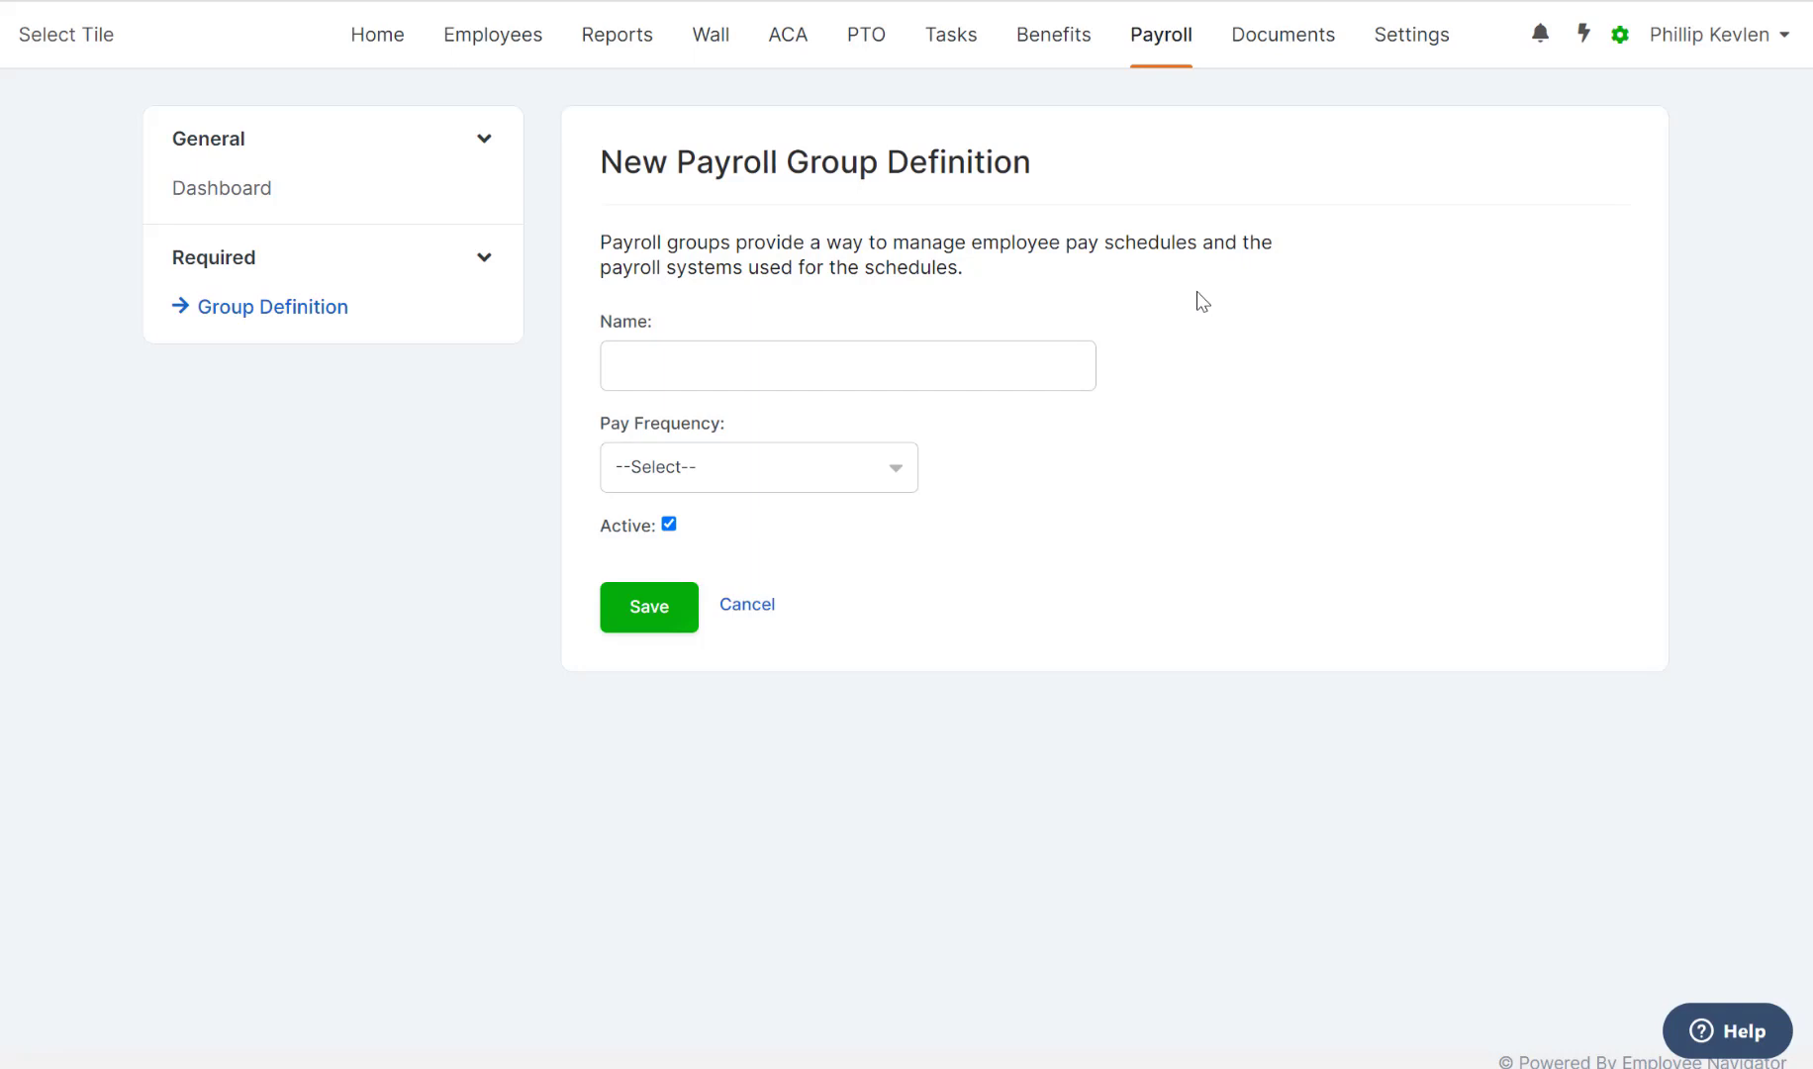
left_click(1007, 364)
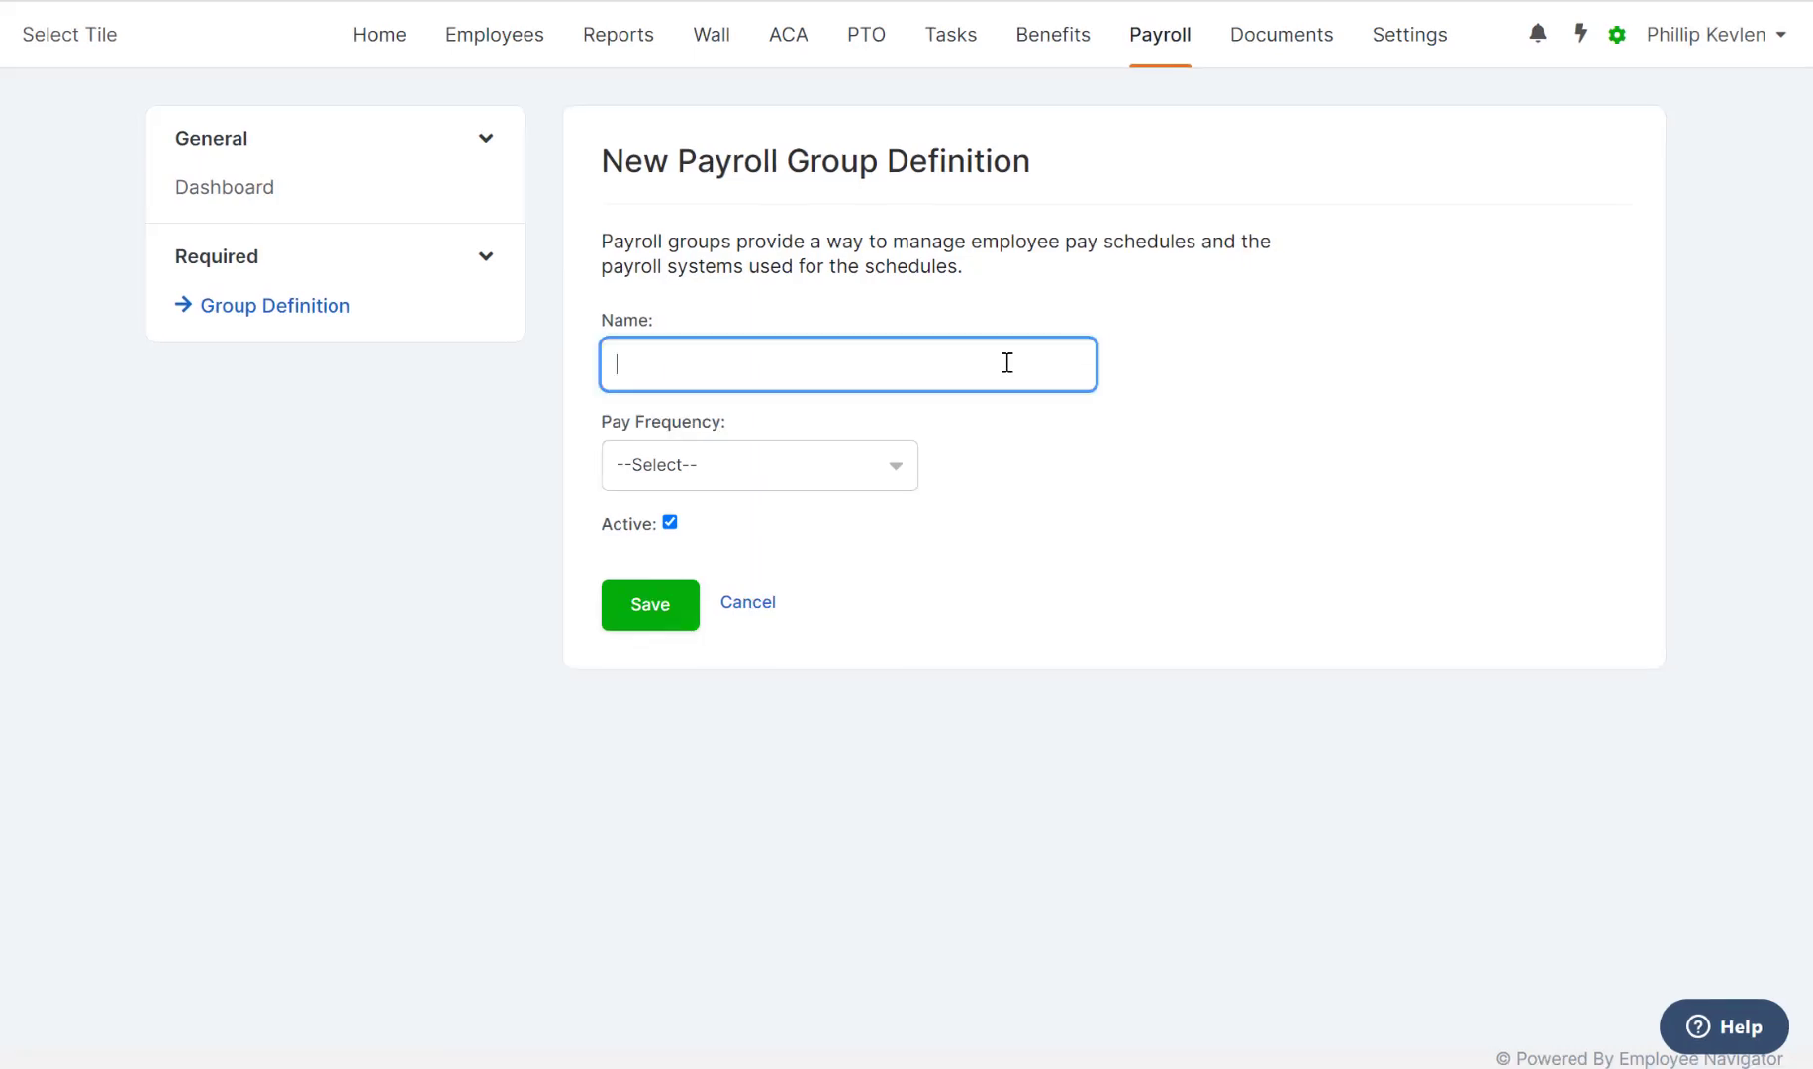
type("All Employees")
left_click(886, 475)
left_click(862, 522)
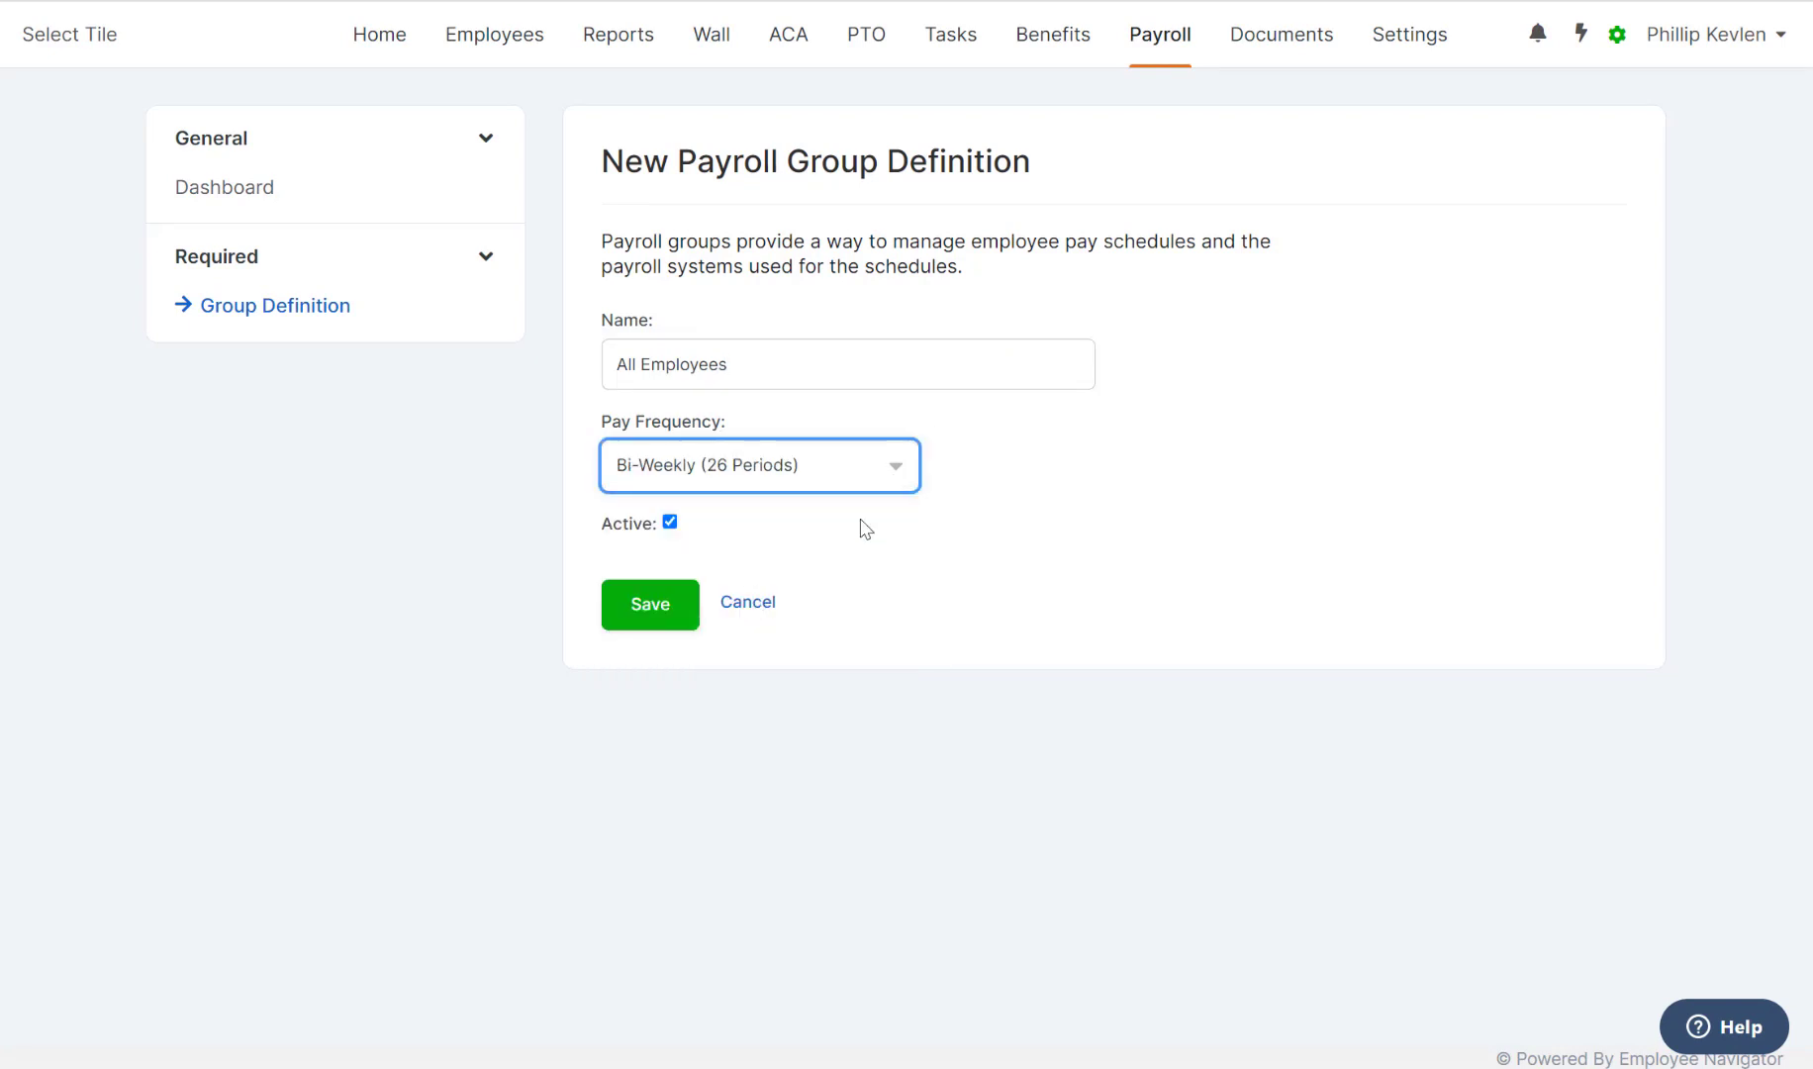
left_click(664, 610)
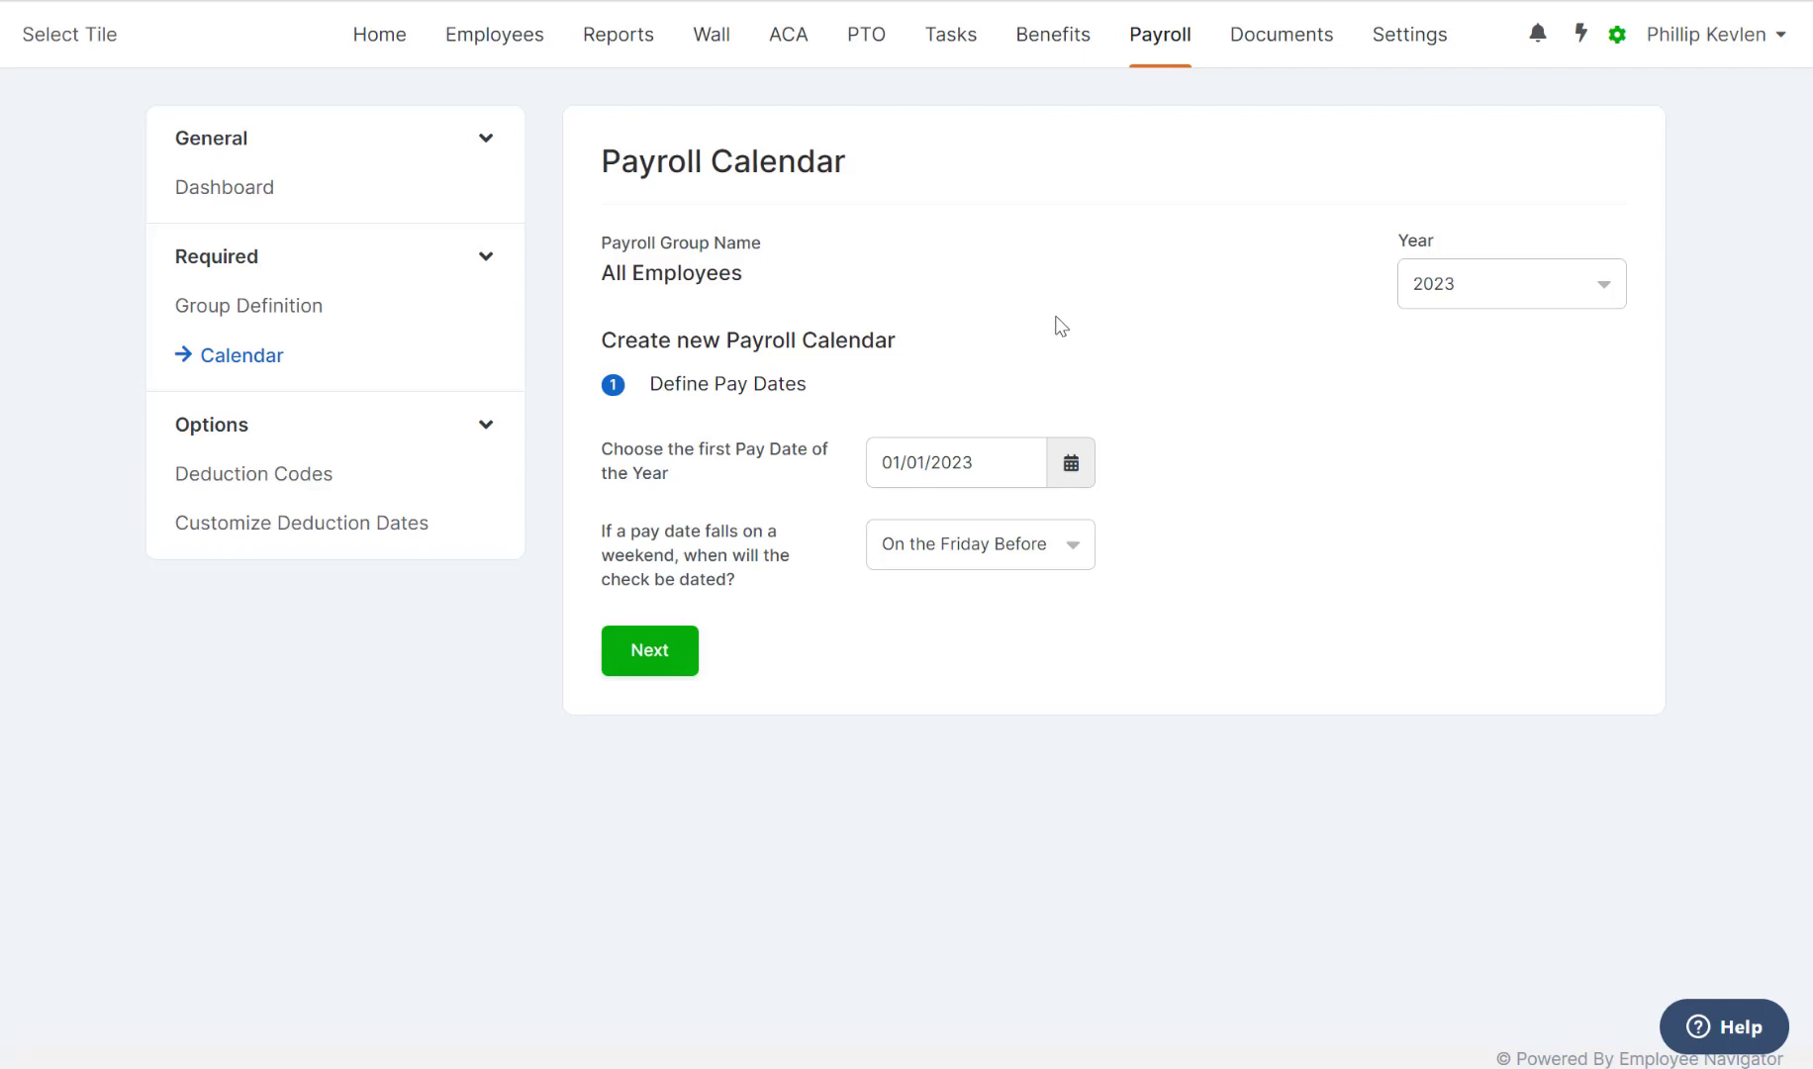
Set the first pay date to January 10, weekend dates to the Monday after, and generate.
left_click(1003, 459)
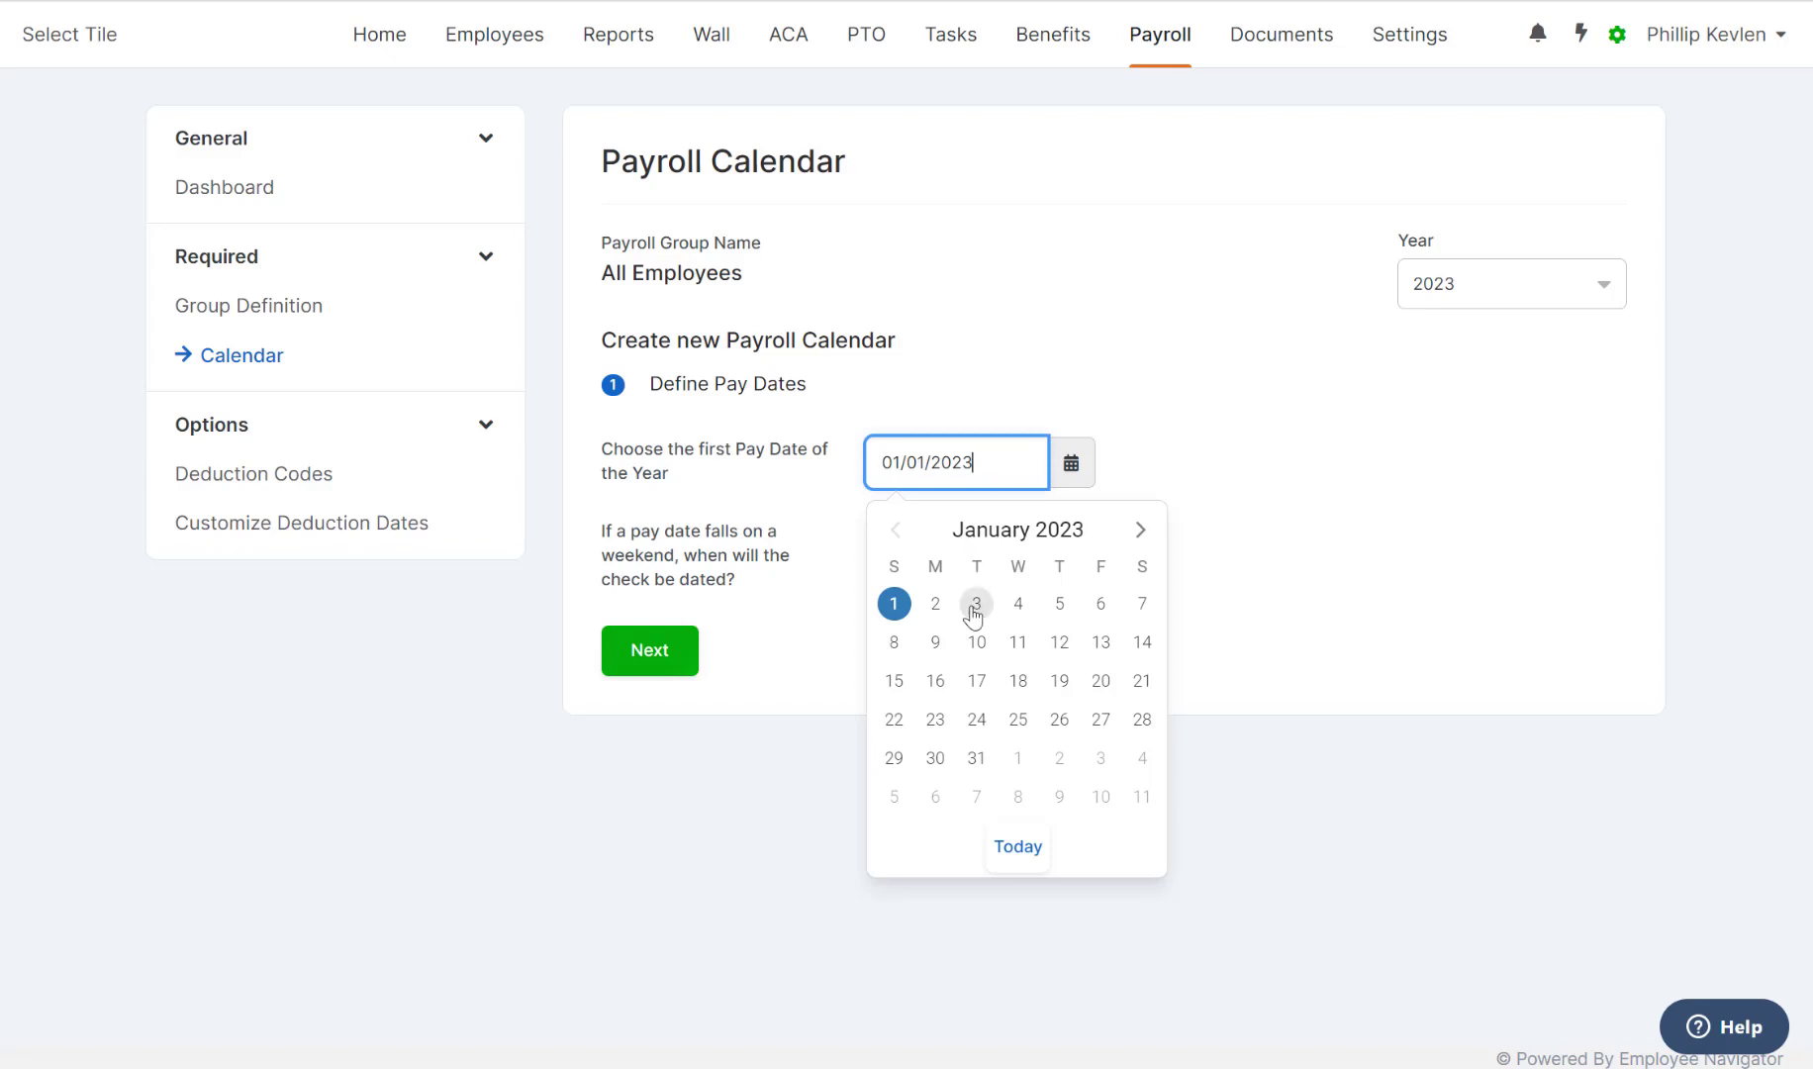
left_click(967, 646)
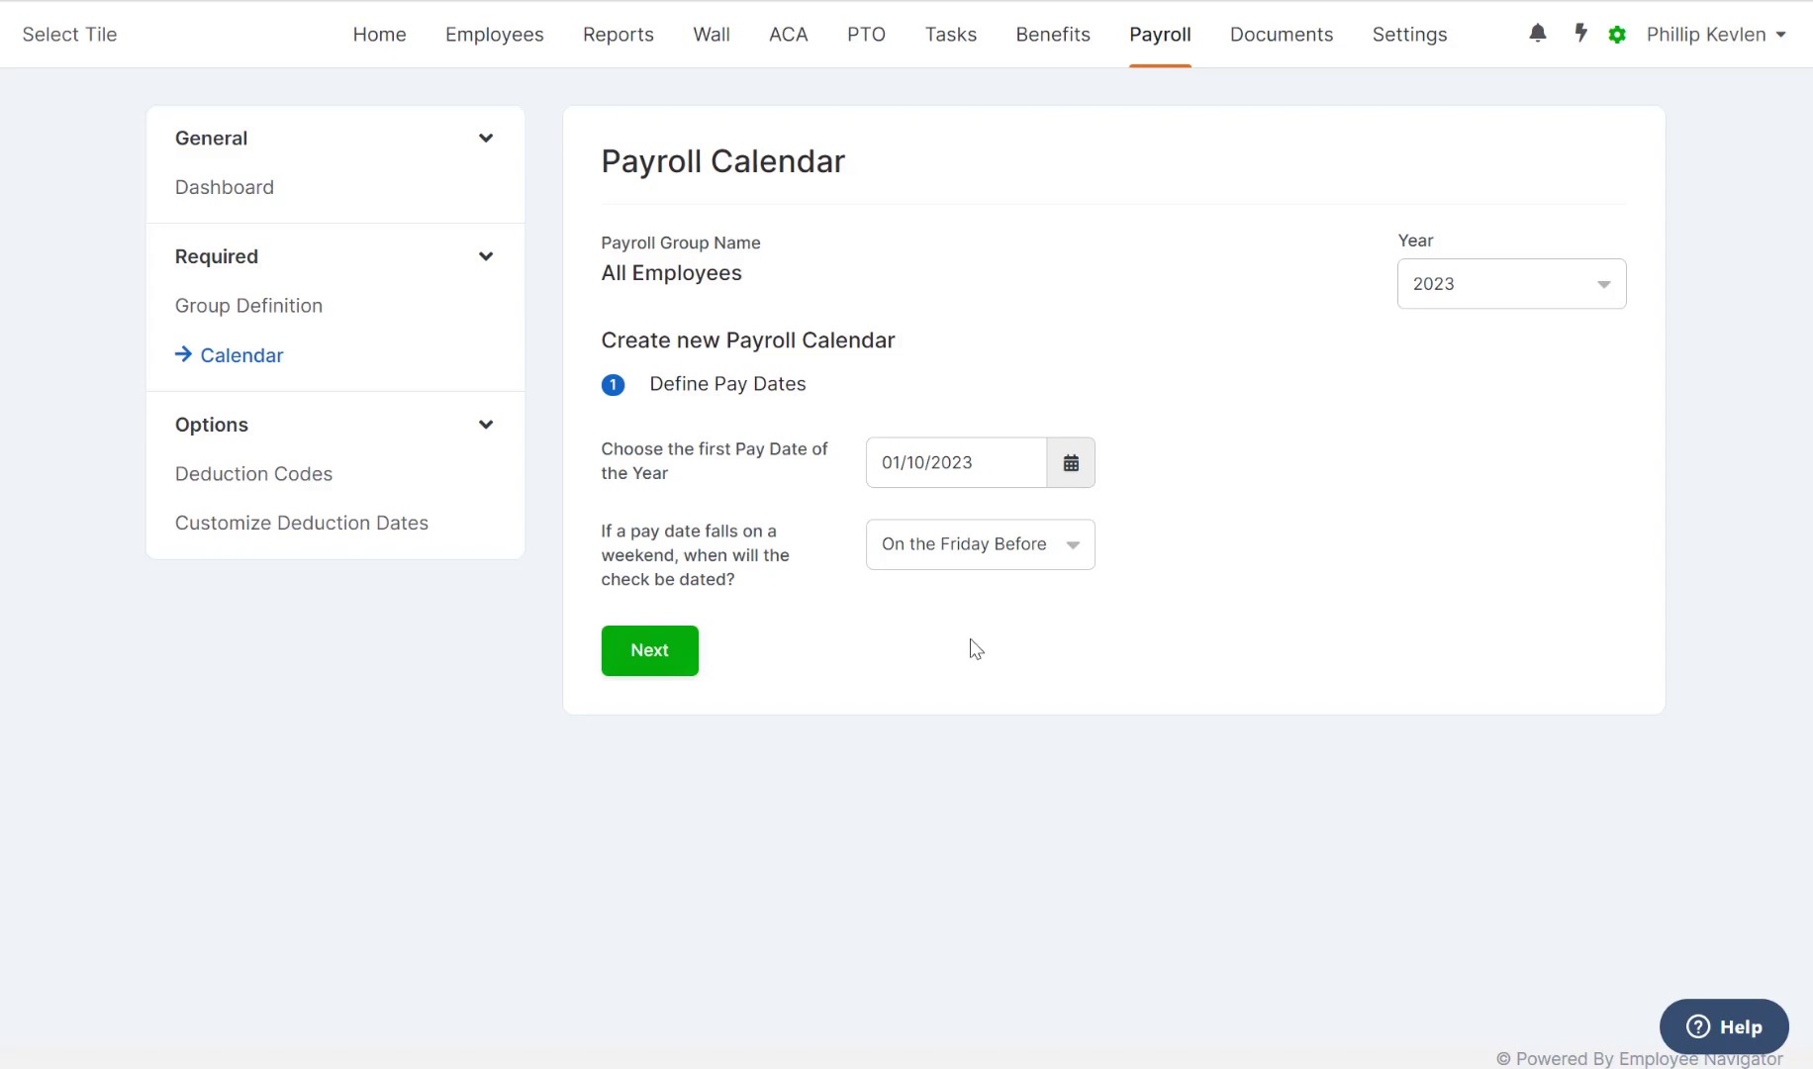
left_click(1068, 550)
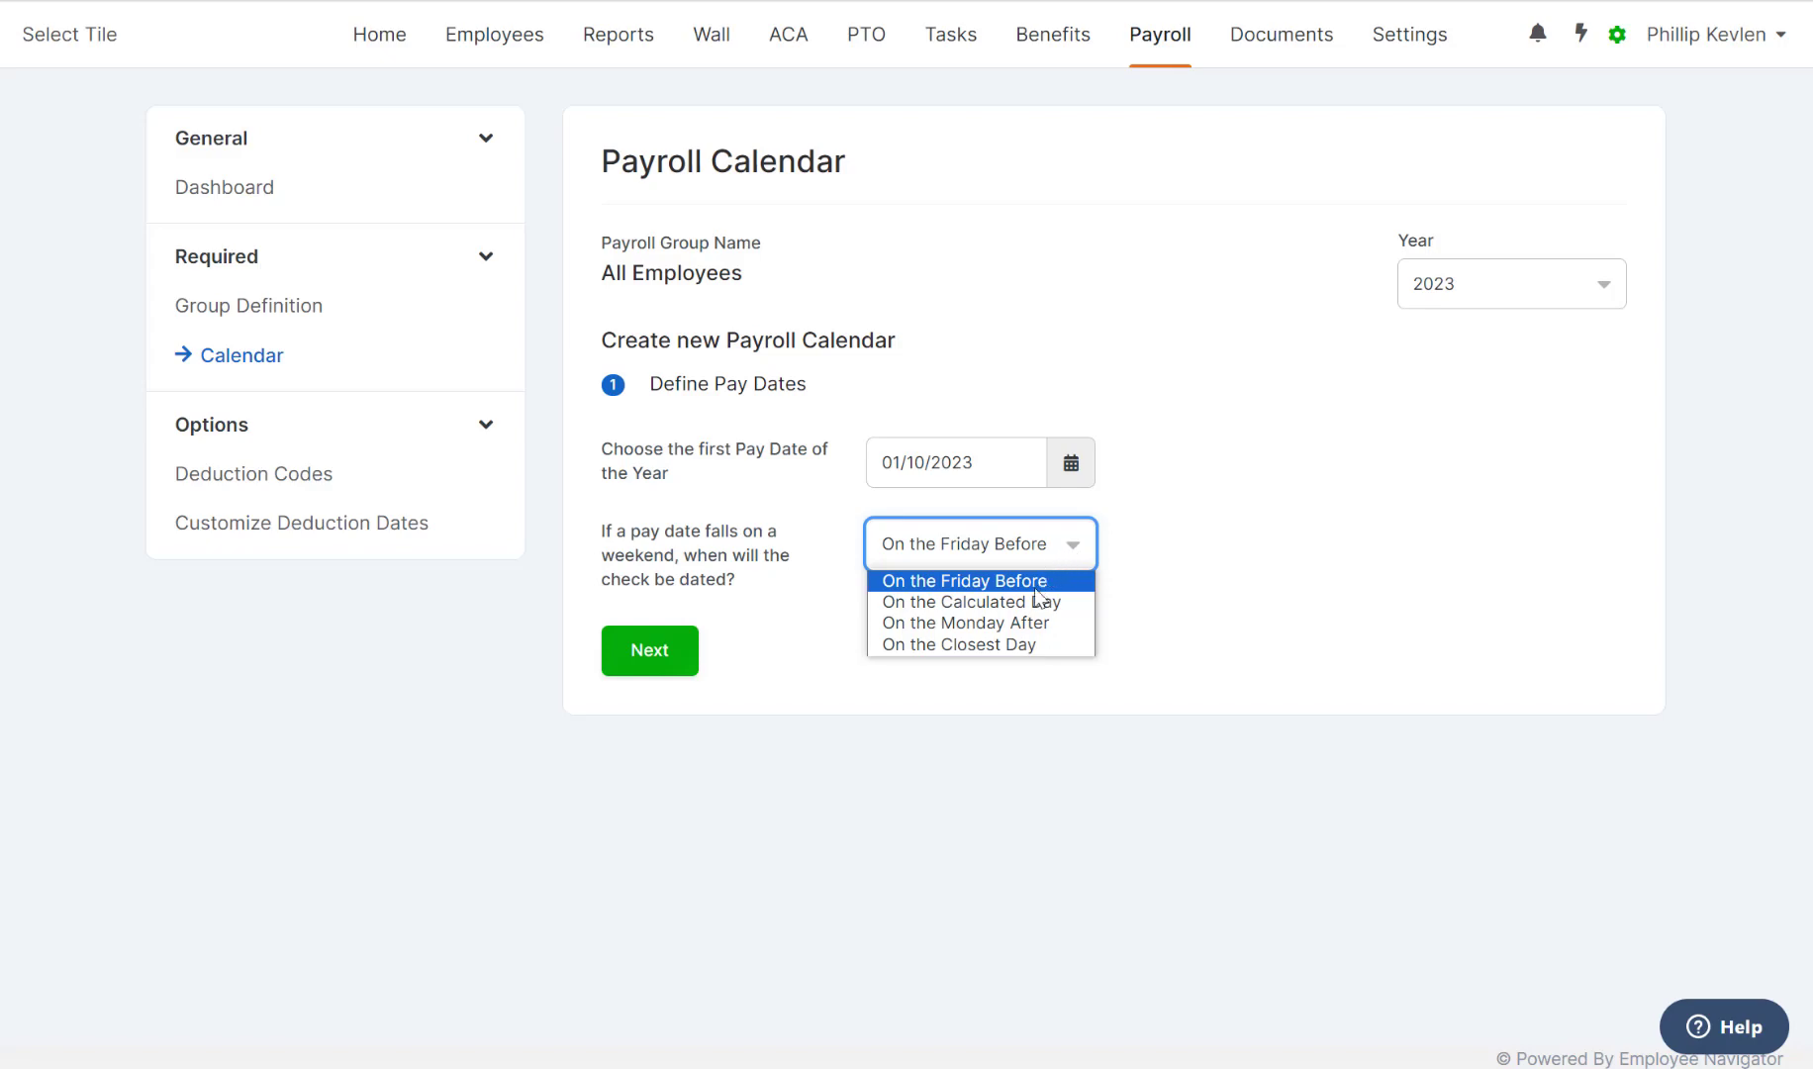
left_click(1021, 625)
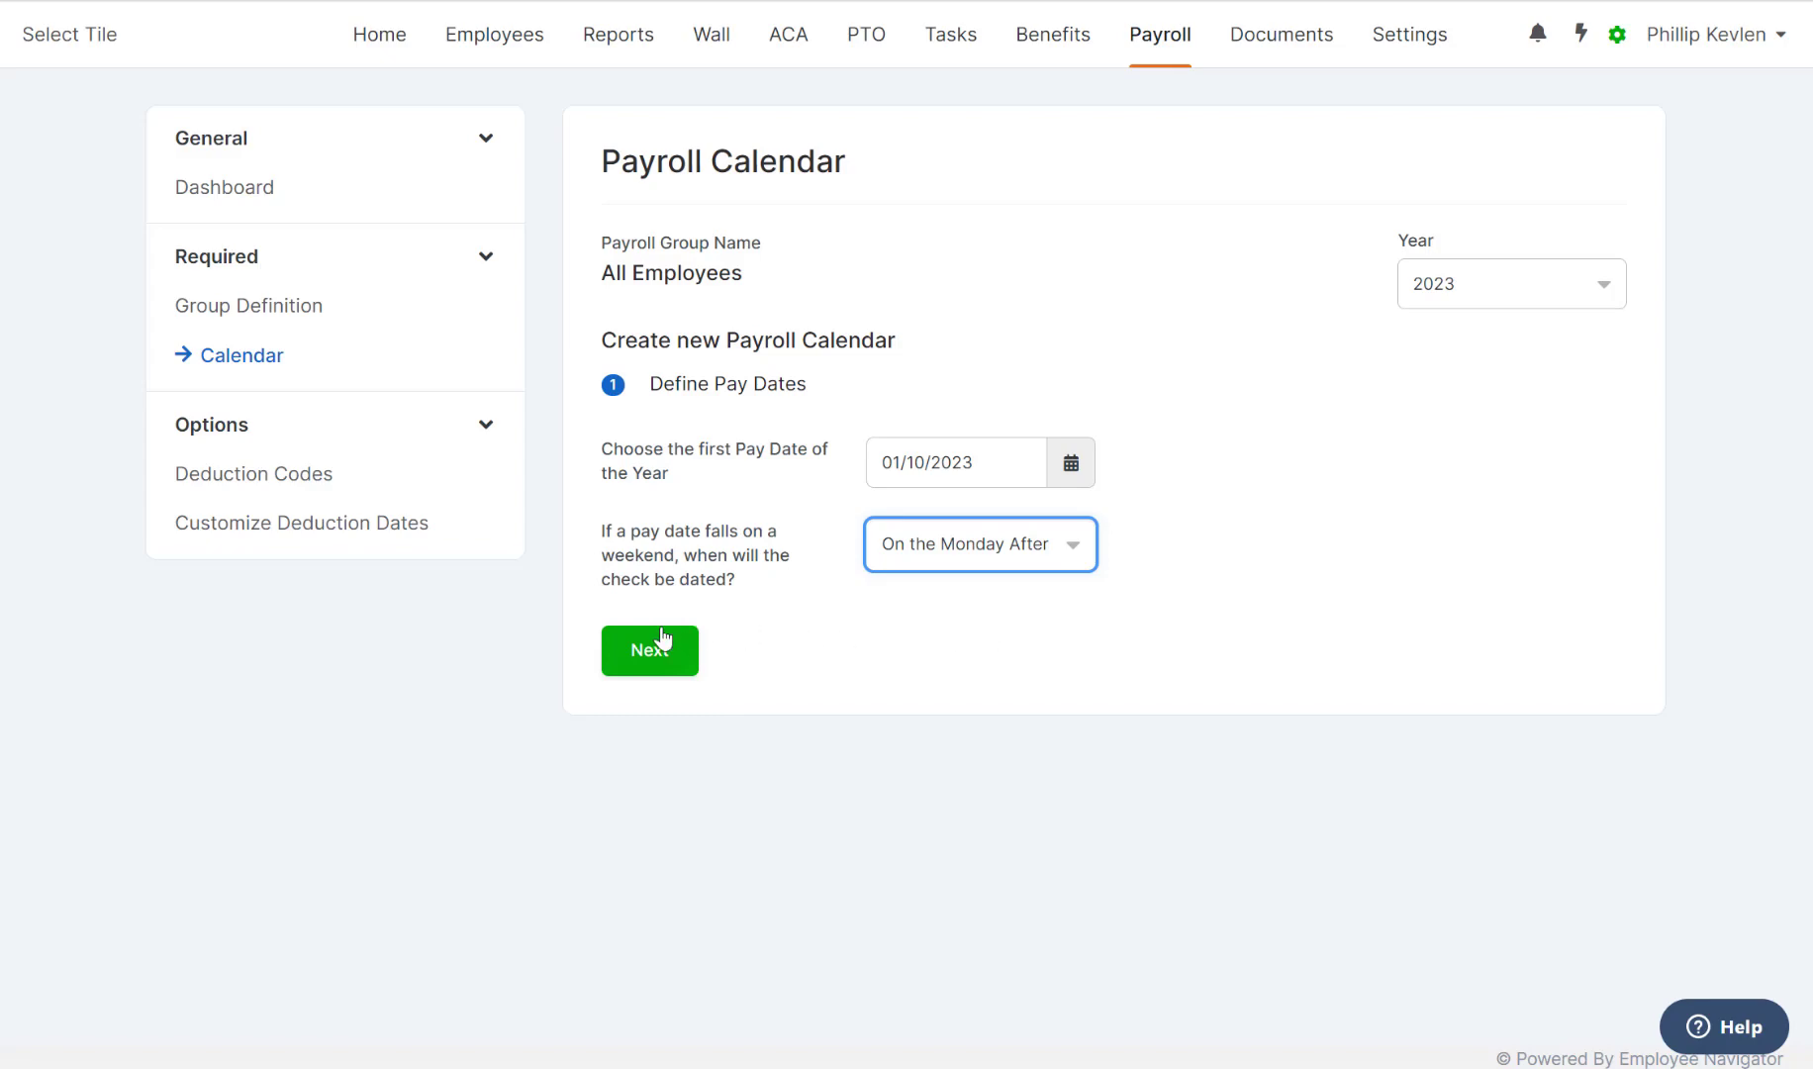
left_click(642, 650)
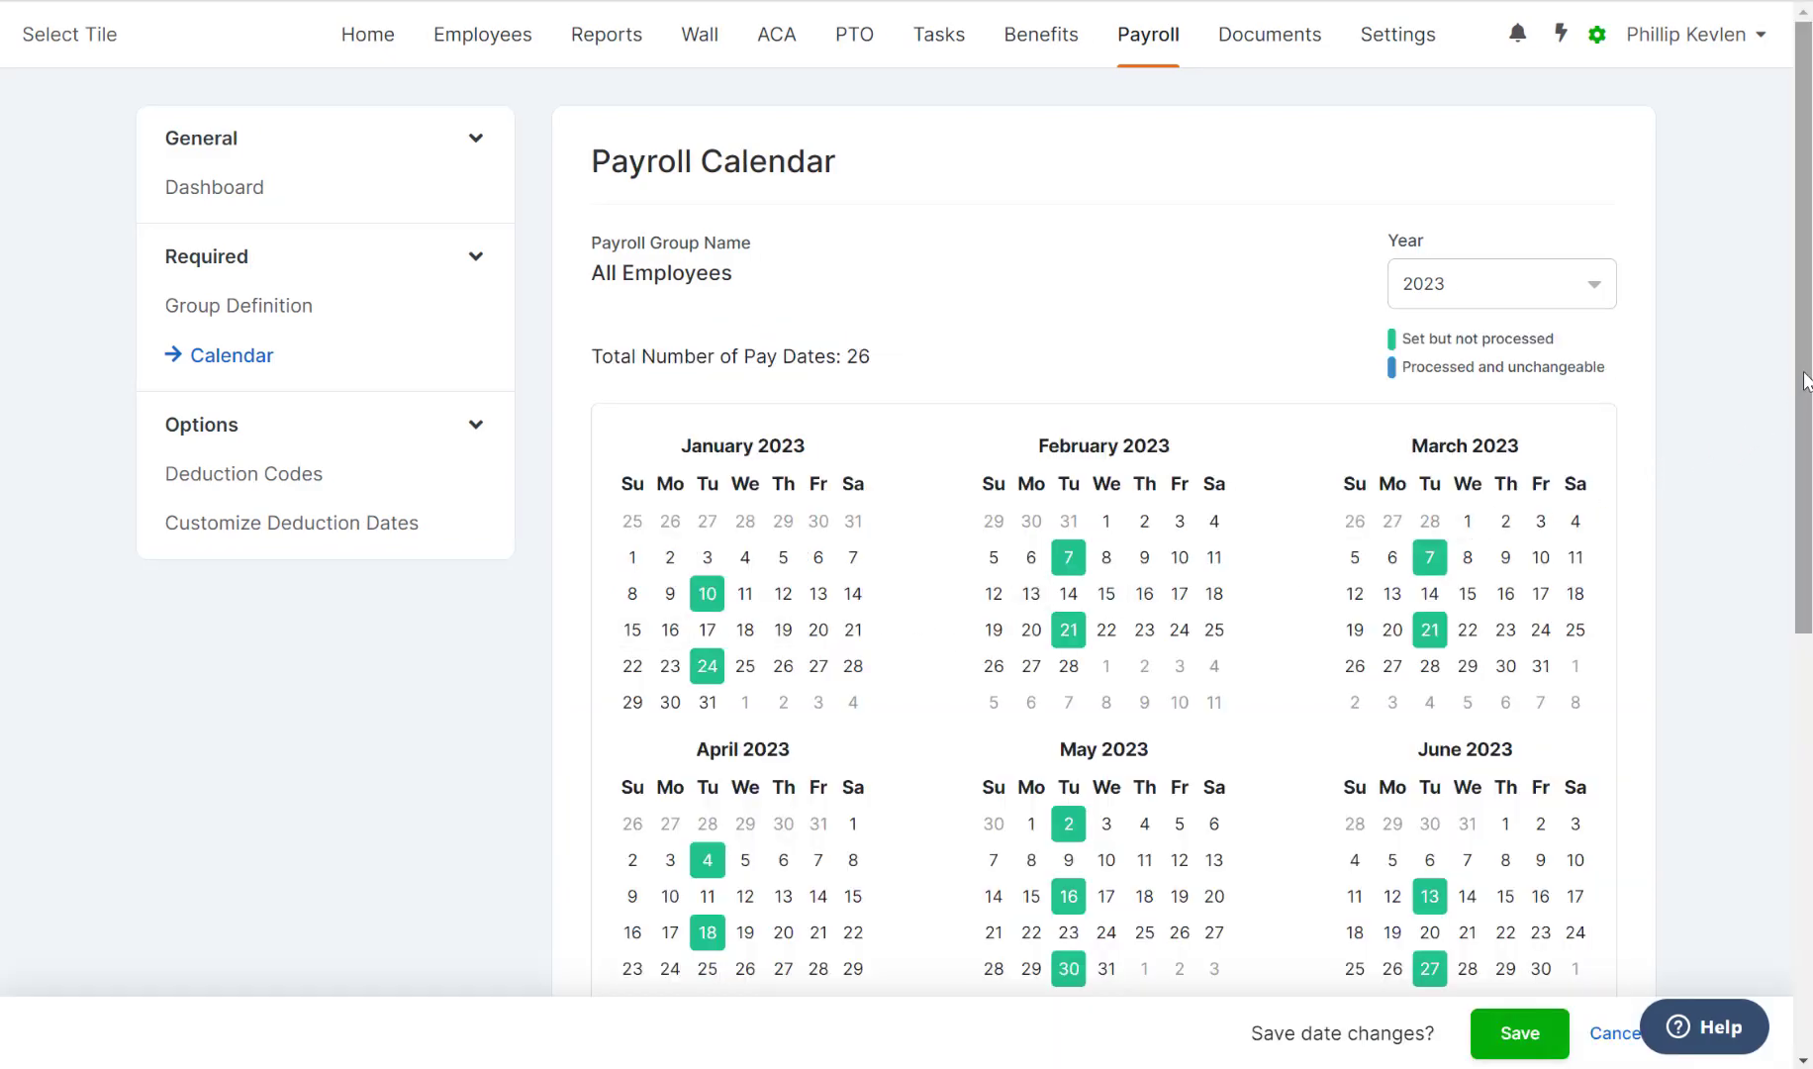
Save the 26 generated pay dates and go back to the Payroll Dashboard.
left_click_drag(1803, 388, 1715, 817)
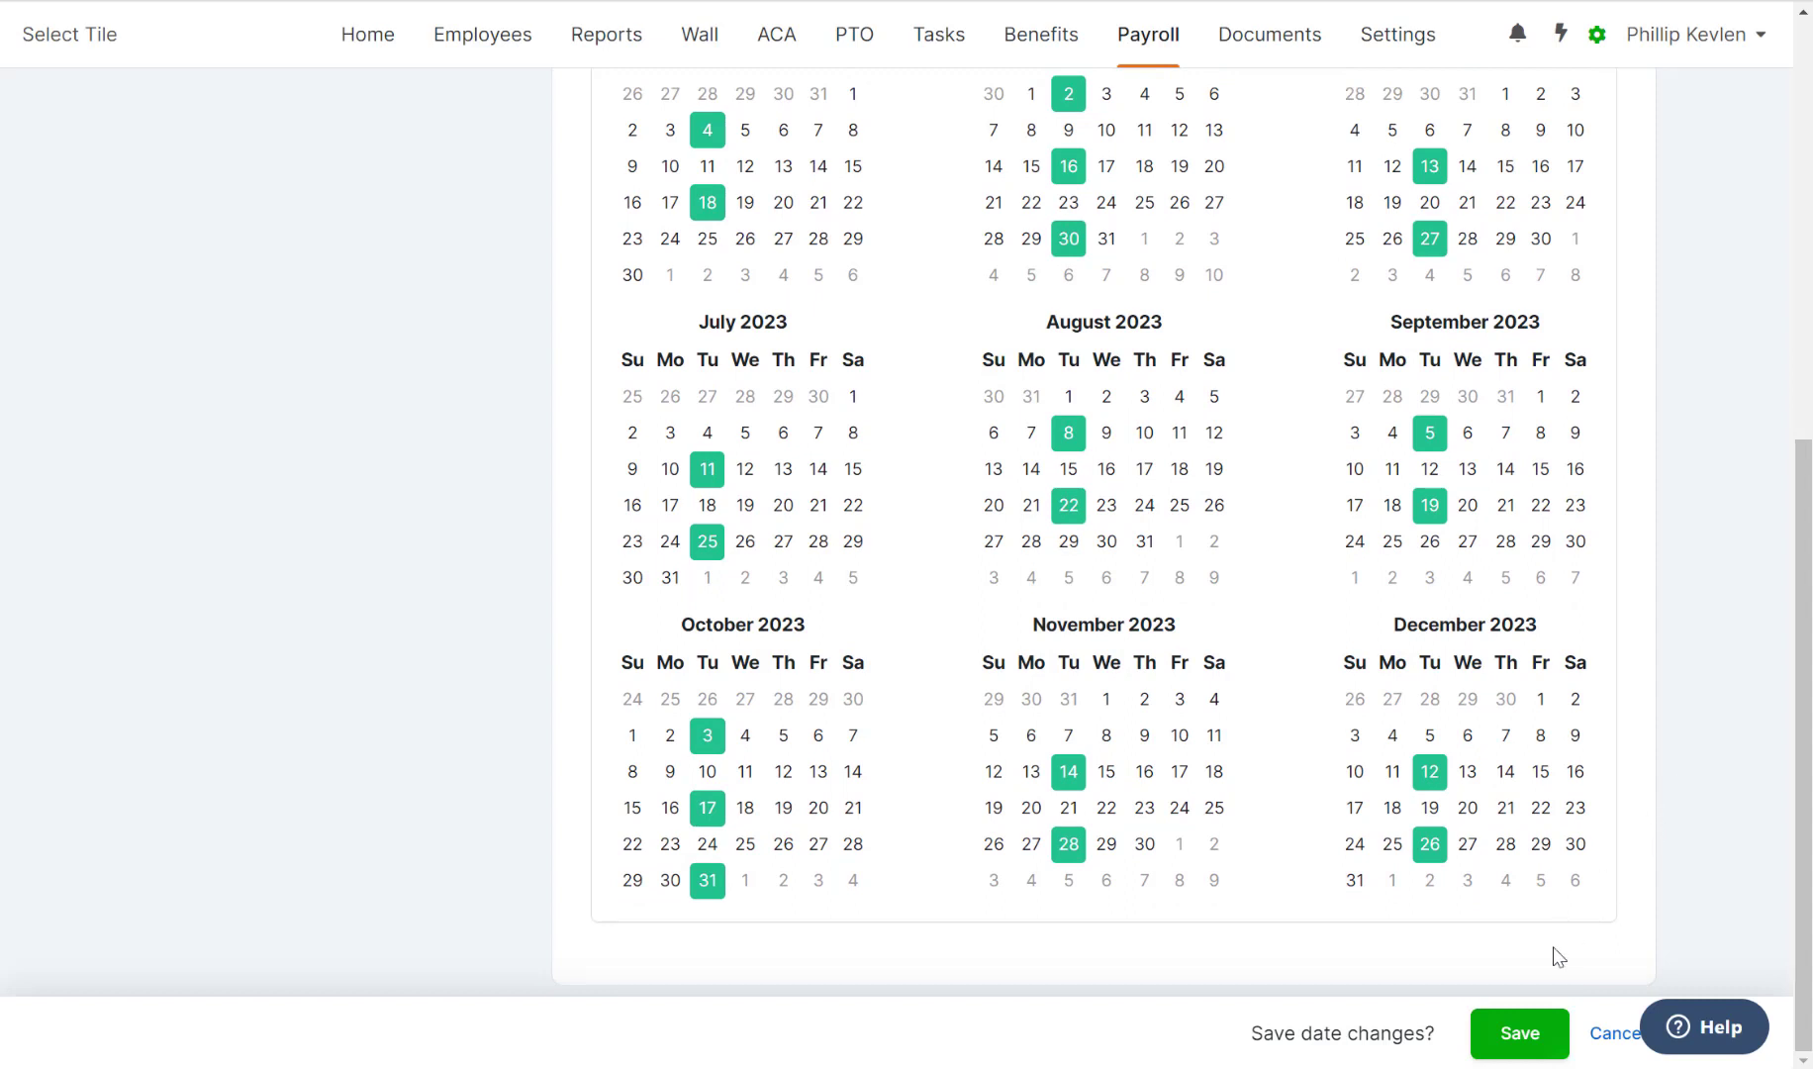
left_click(1503, 1033)
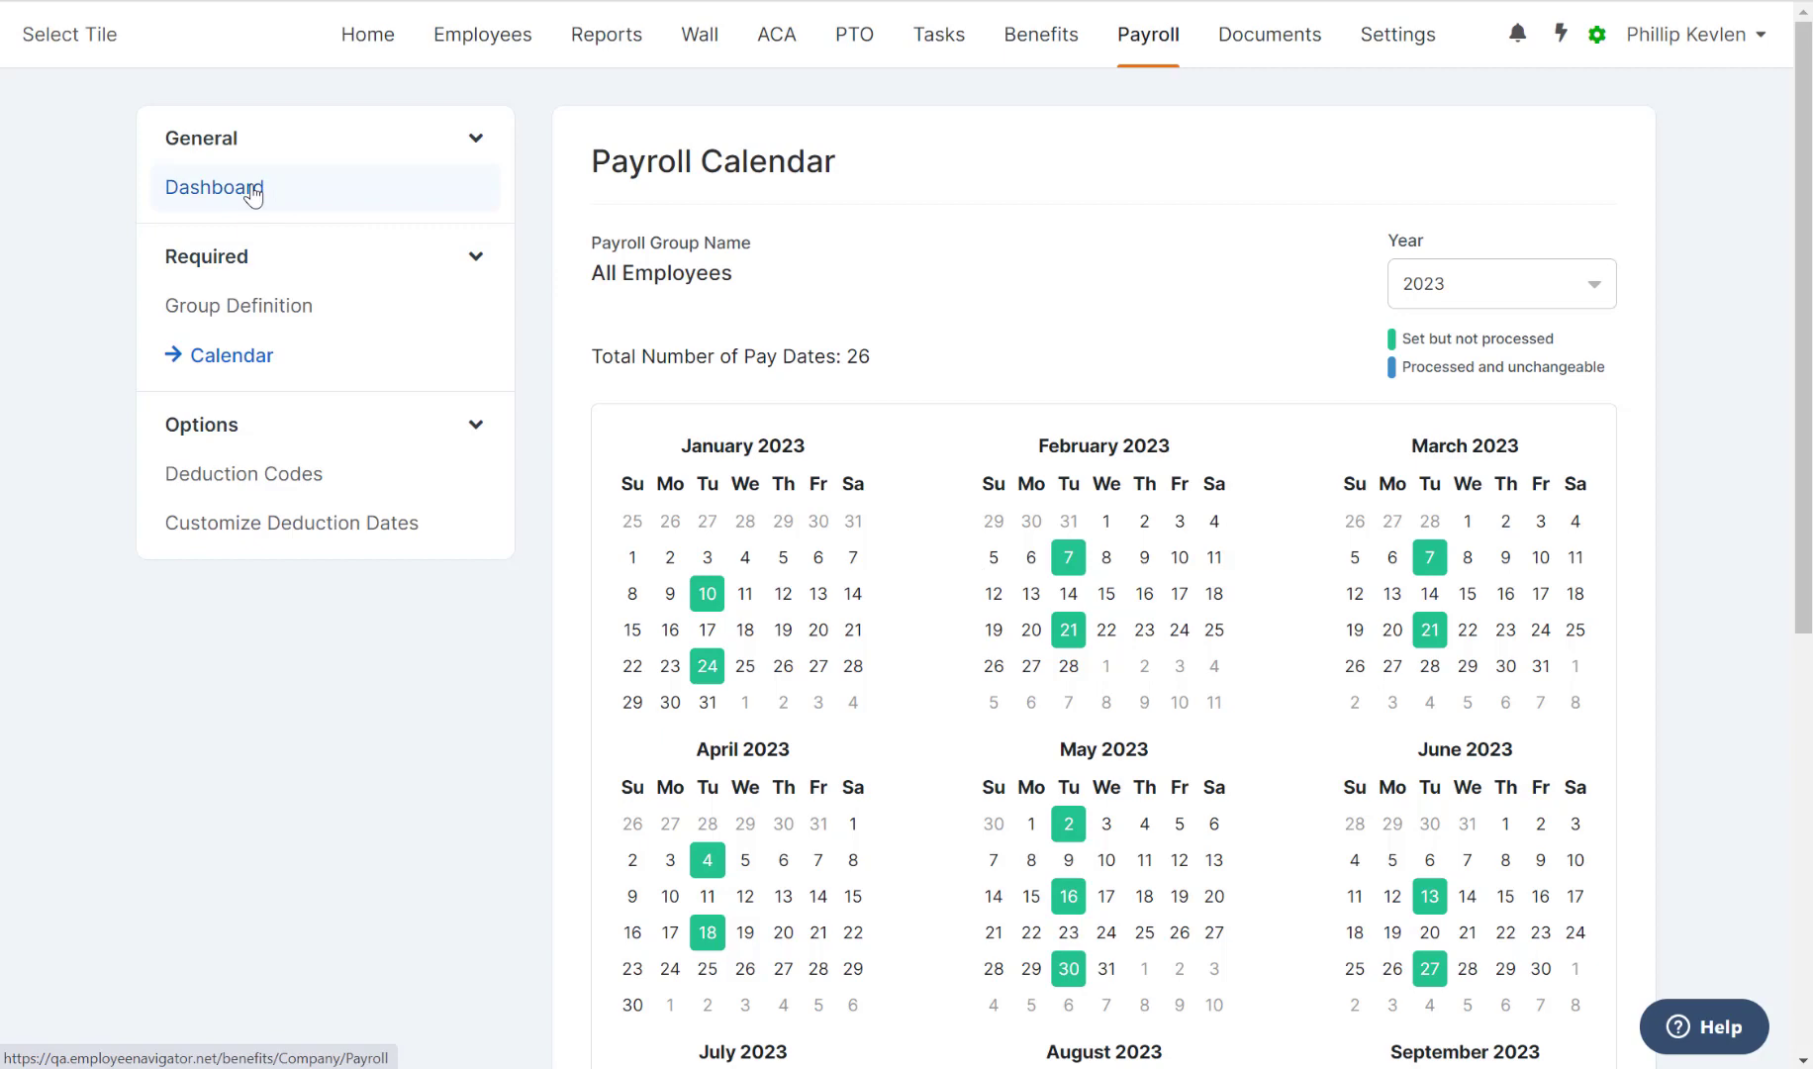
left_click(253, 194)
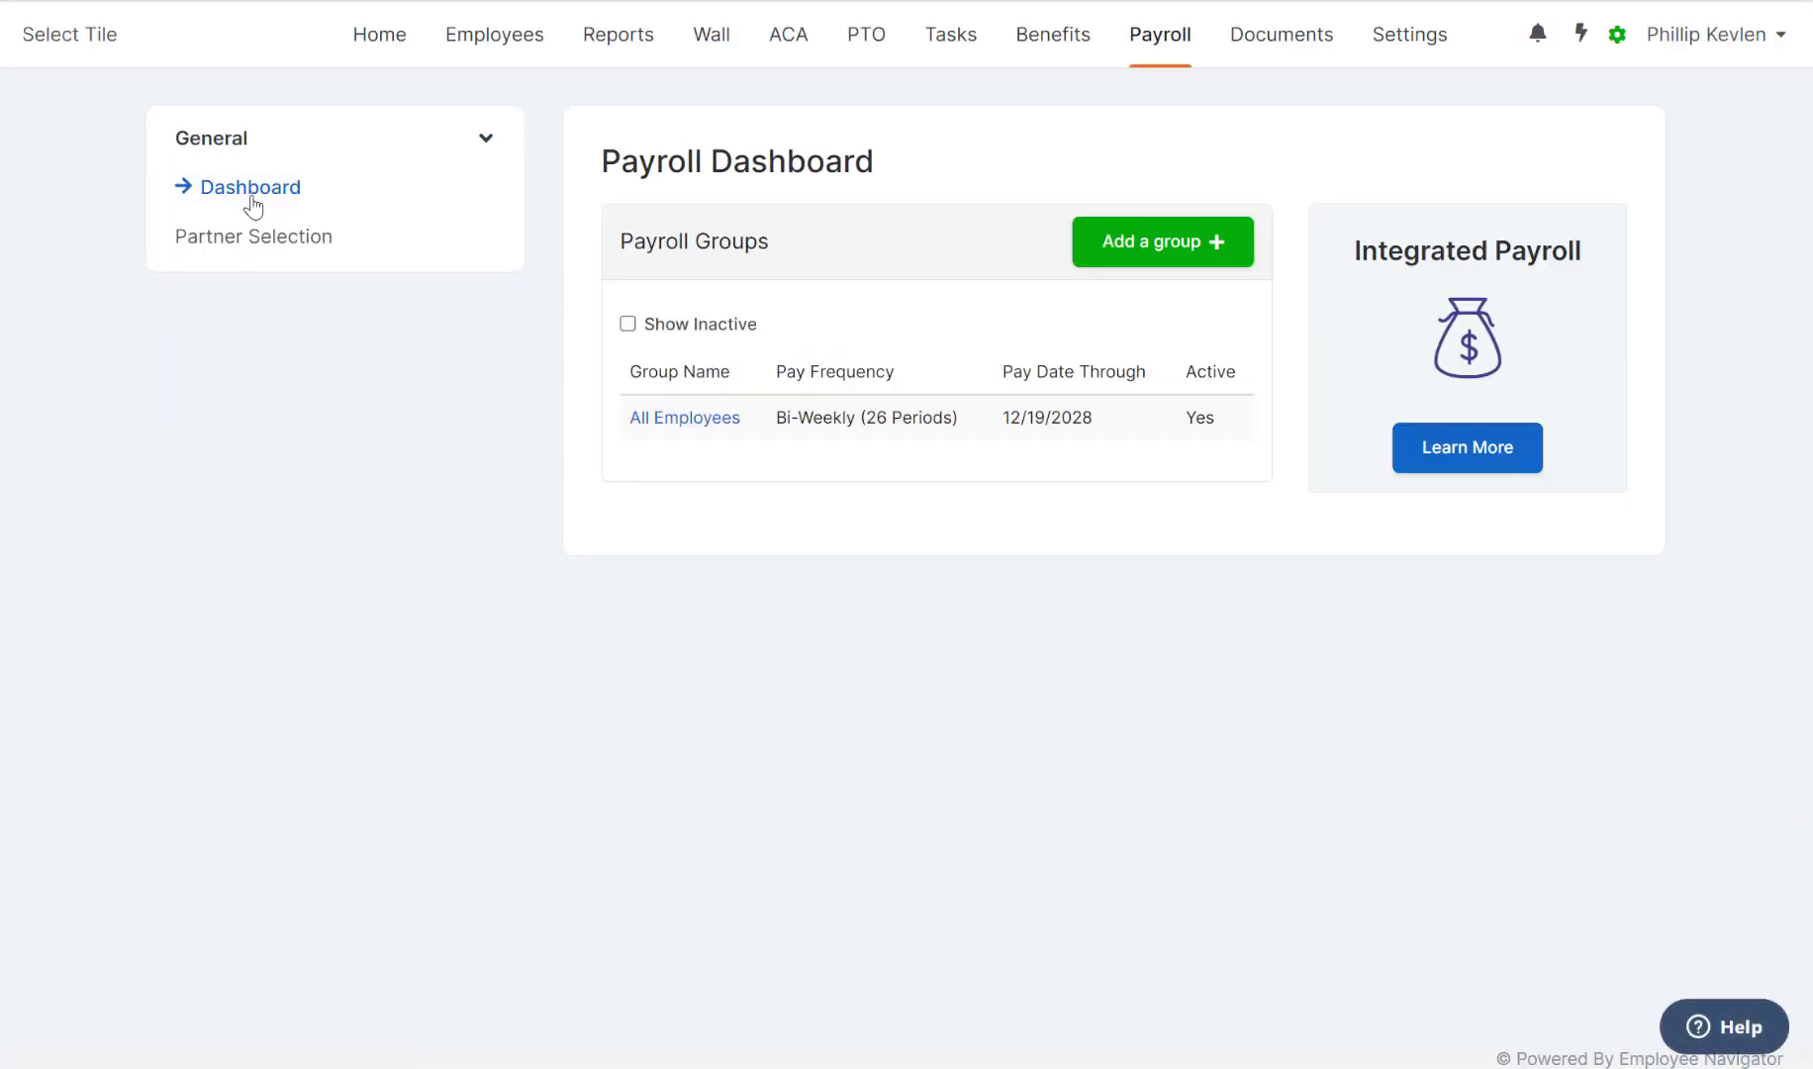